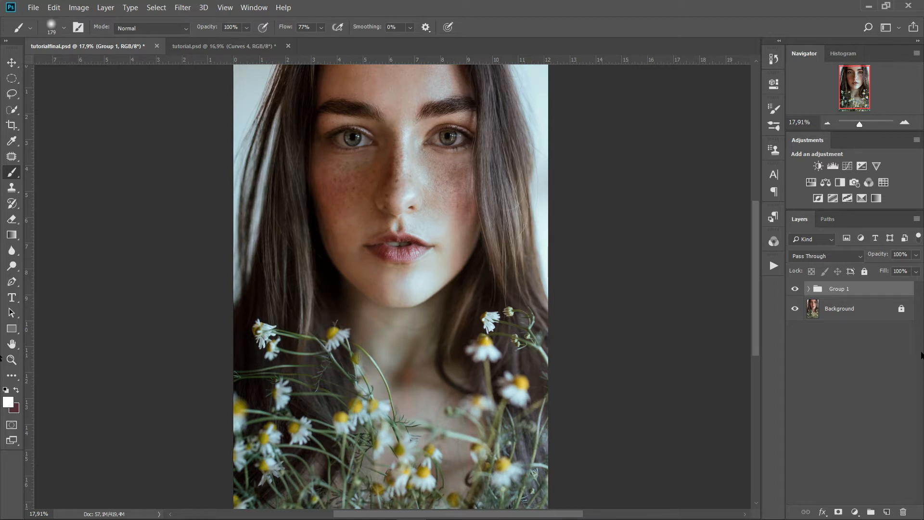
Hide and reshow Group 1 to compare the portrait with and without its toning
left_click(795, 290)
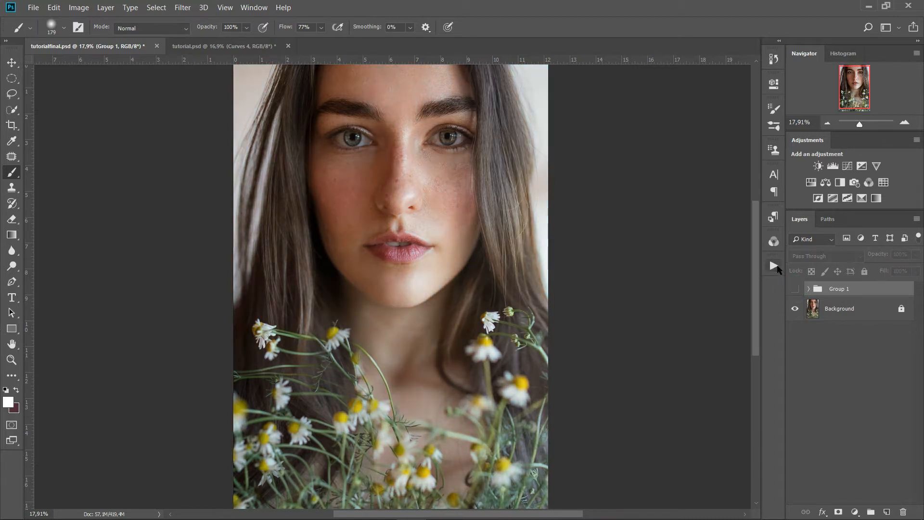
left_click(796, 289)
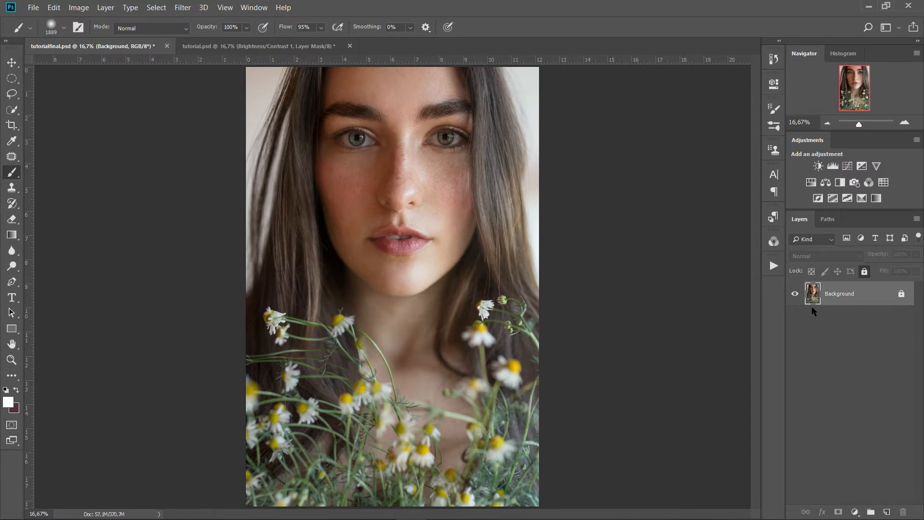
Add a Color Lookup adjustment layer loaded with the Candlelight.CUBE look
left_click(855, 512)
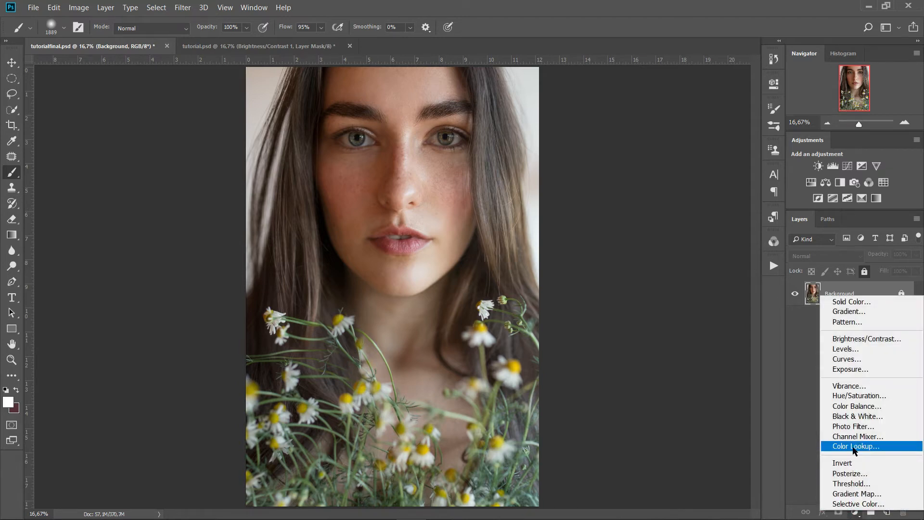
left_click(853, 448)
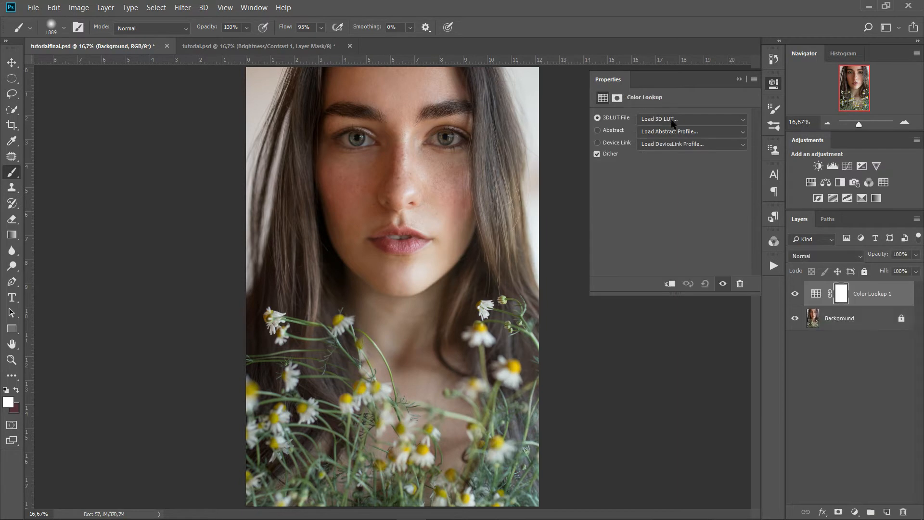
left_click(672, 121)
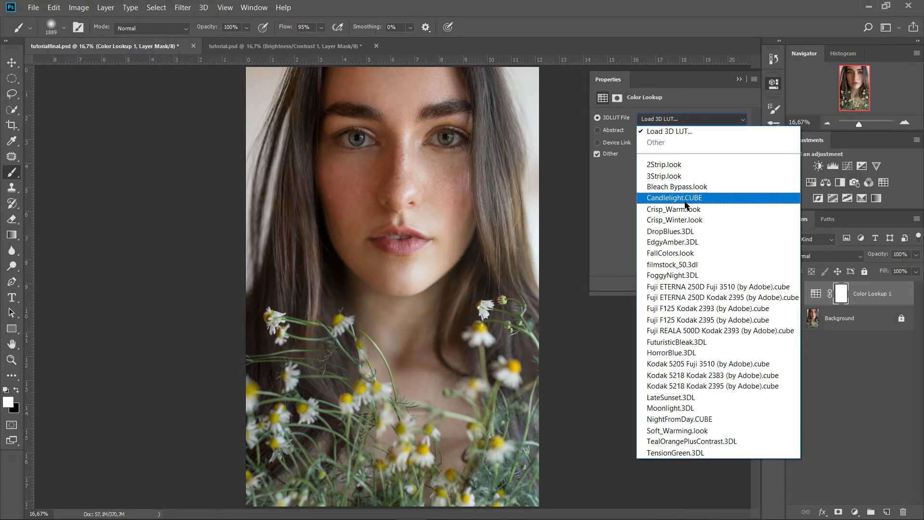
left_click(685, 201)
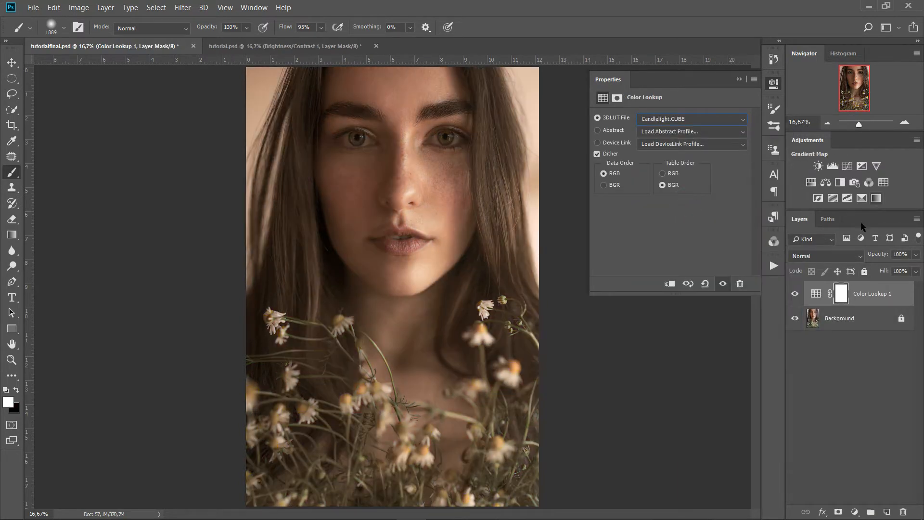
Set the Color Lookup layer to Luminosity blending at 50% opacity and collapse Properties
left_click(843, 257)
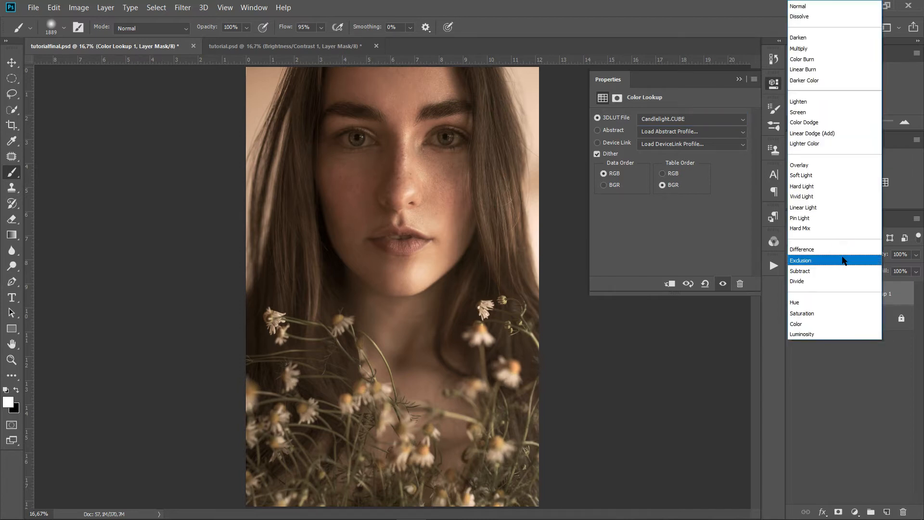
left_click(836, 334)
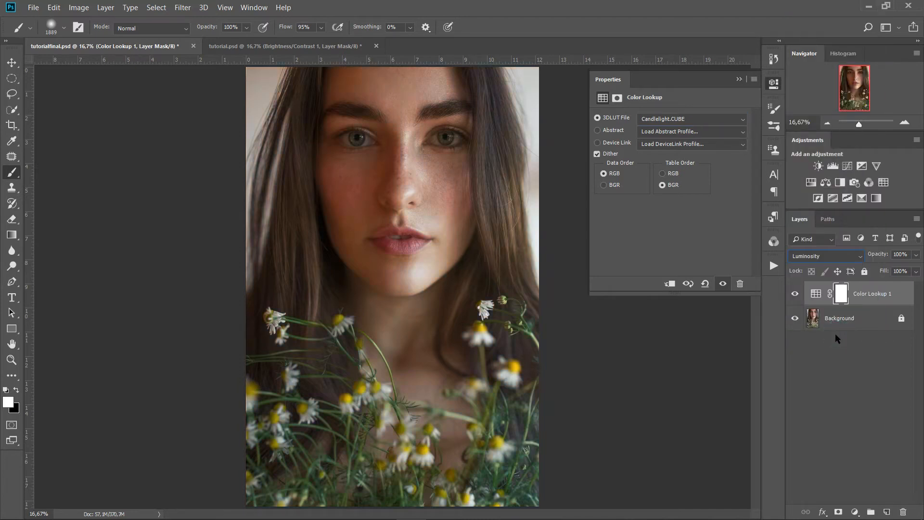
left_click(904, 254)
type("50")
key("Return")
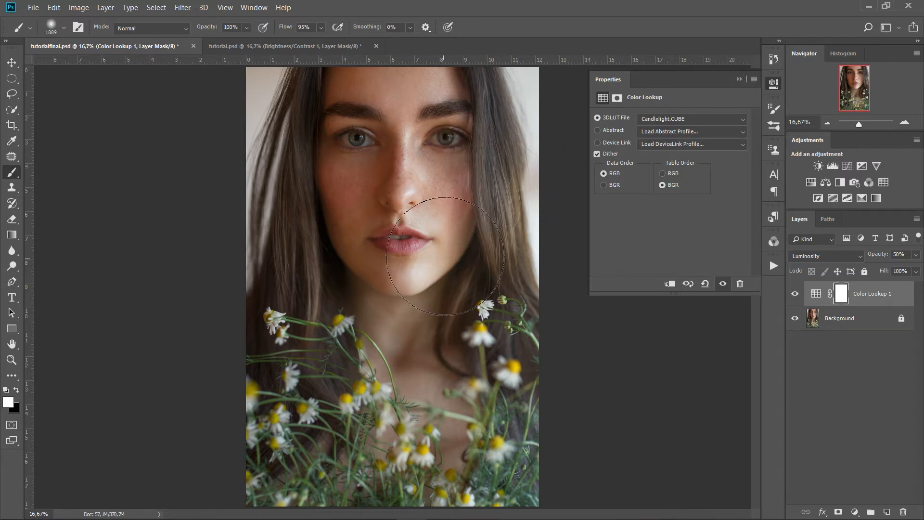
left_click(739, 80)
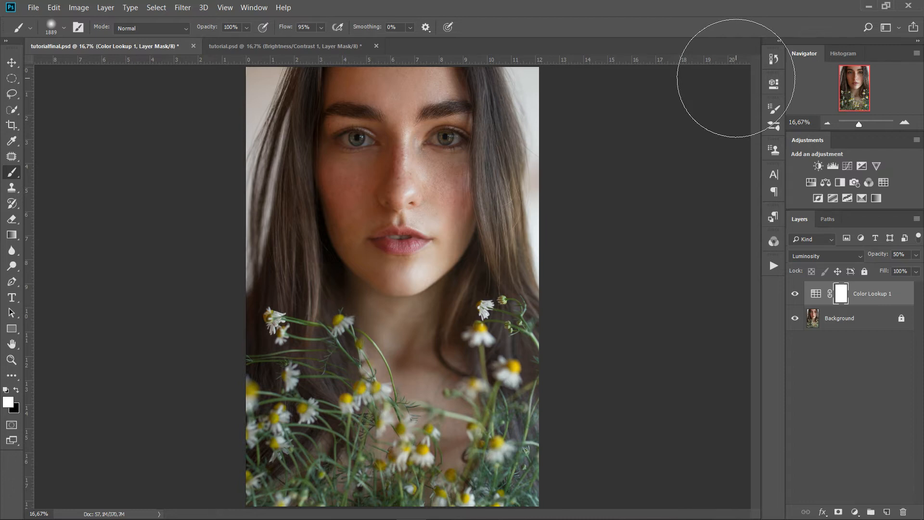
key("ctrl+2")
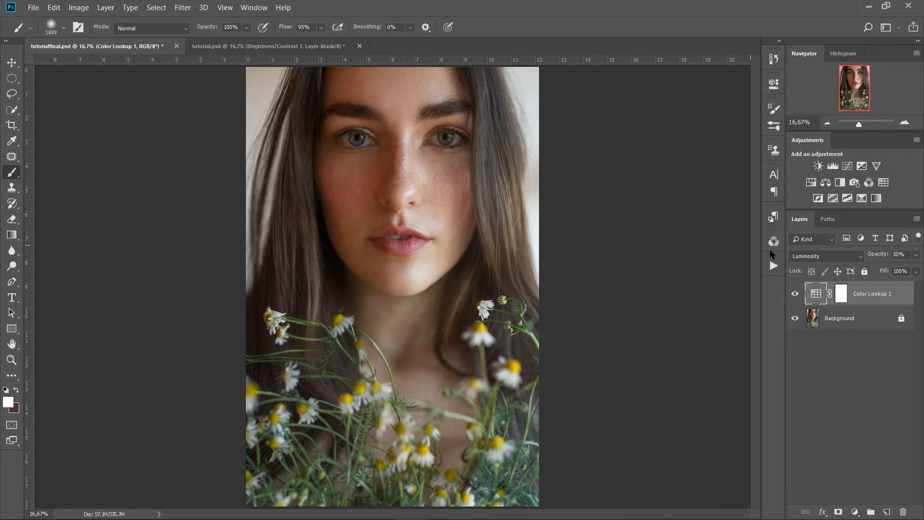
Add a monochrome Channel Mixer layer with Red 0, Green 0 and Blue 100
left_click(856, 512)
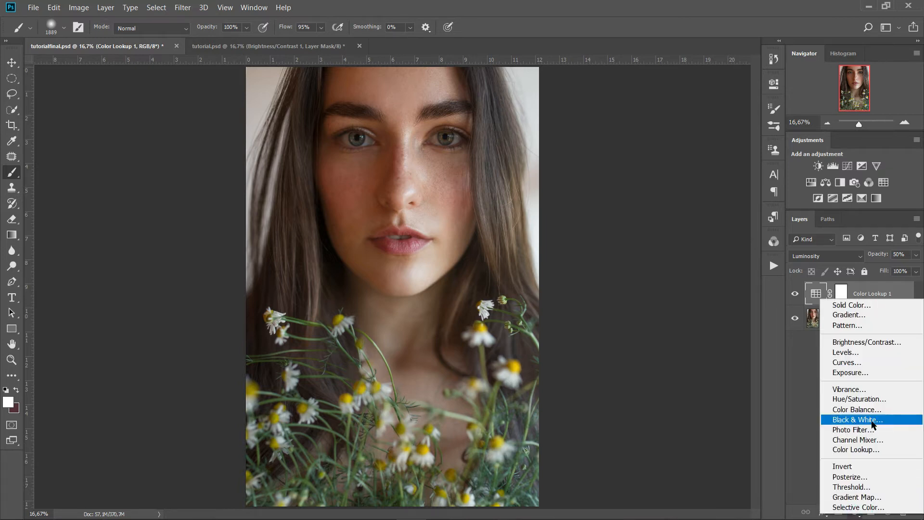
left_click(872, 439)
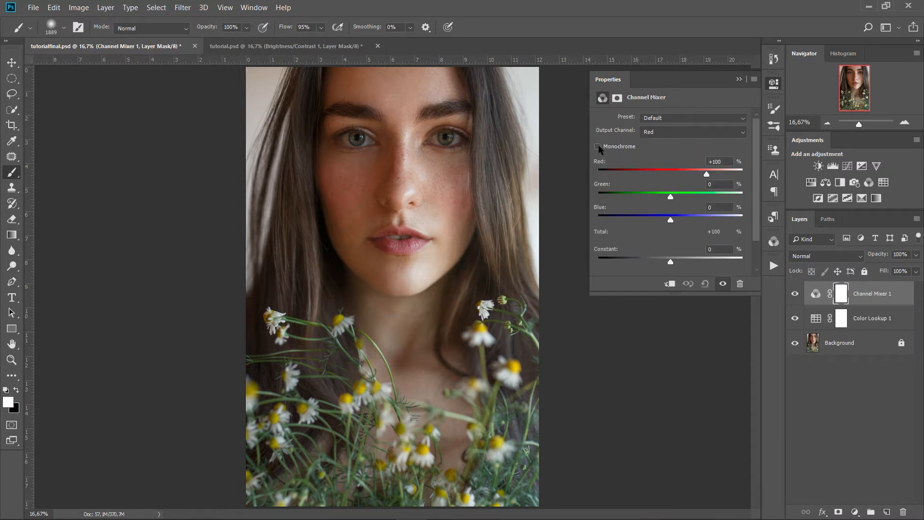
left_click(597, 147)
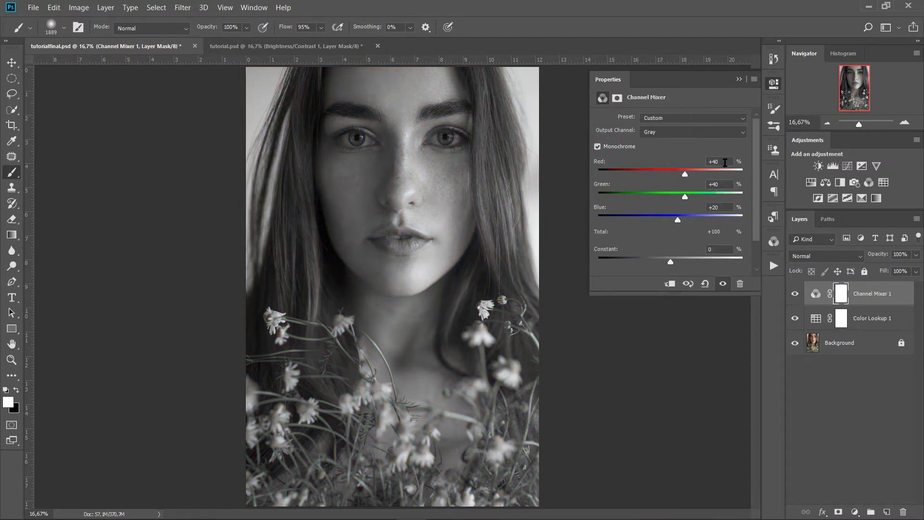
double_click(731, 159)
type("0")
double_click(719, 184)
type("0")
double_click(727, 207)
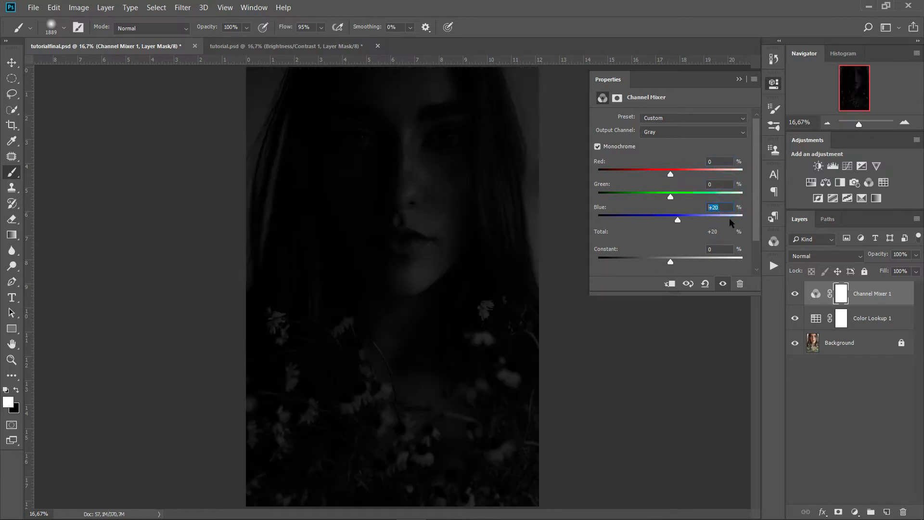
type("100")
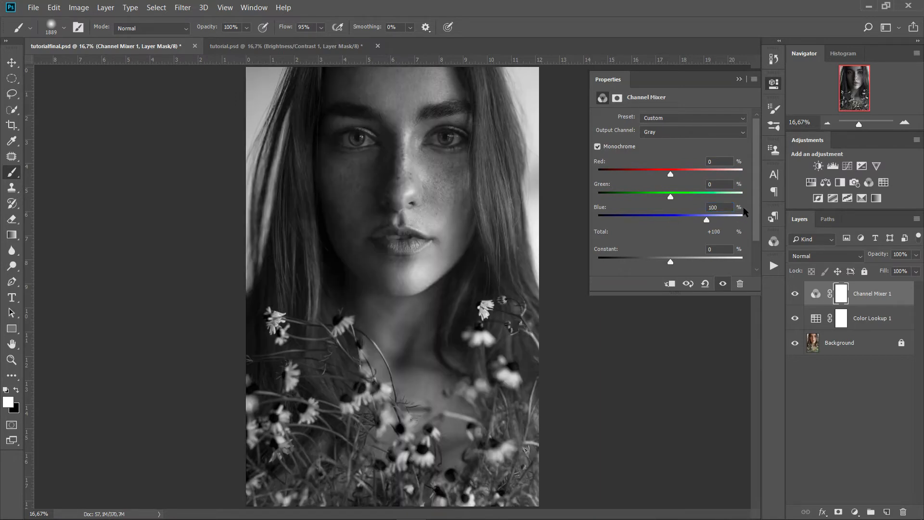
Blend the Channel Mixer as Luminosity and invert its mask to hide it
left_click(840, 256)
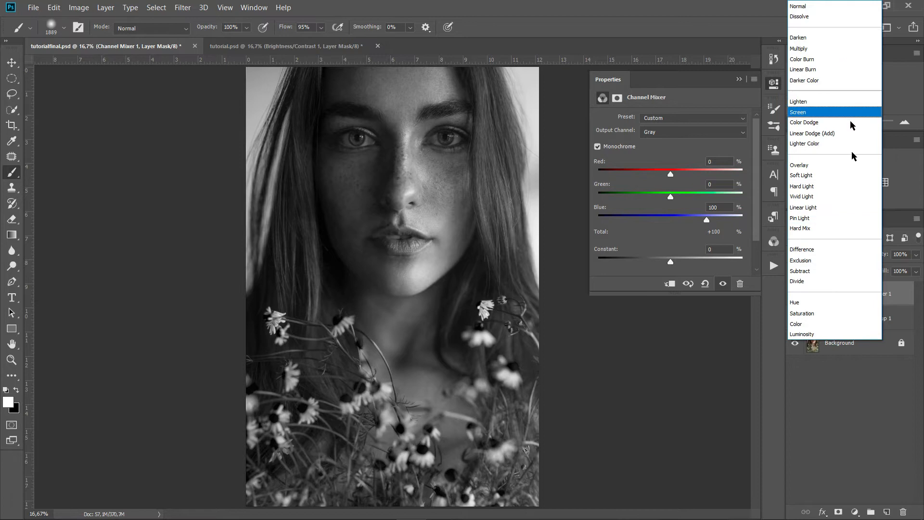
left_click(841, 334)
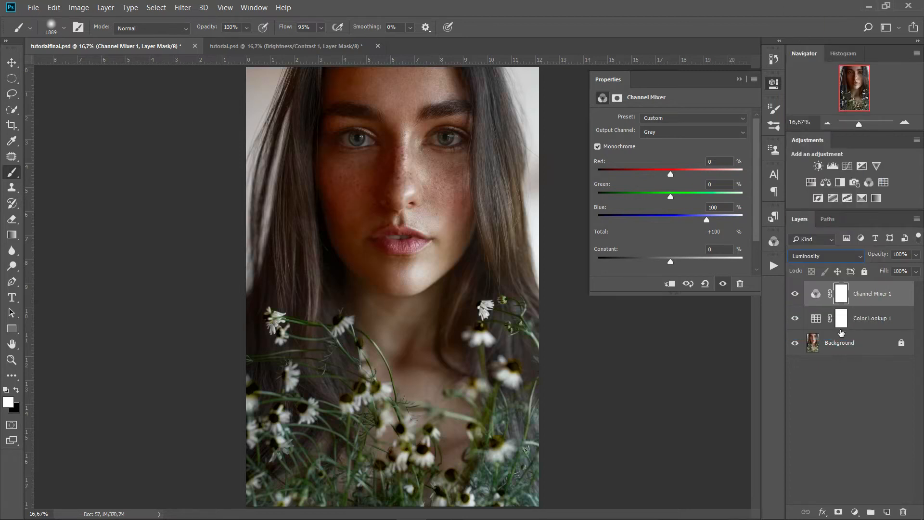
left_click(739, 79)
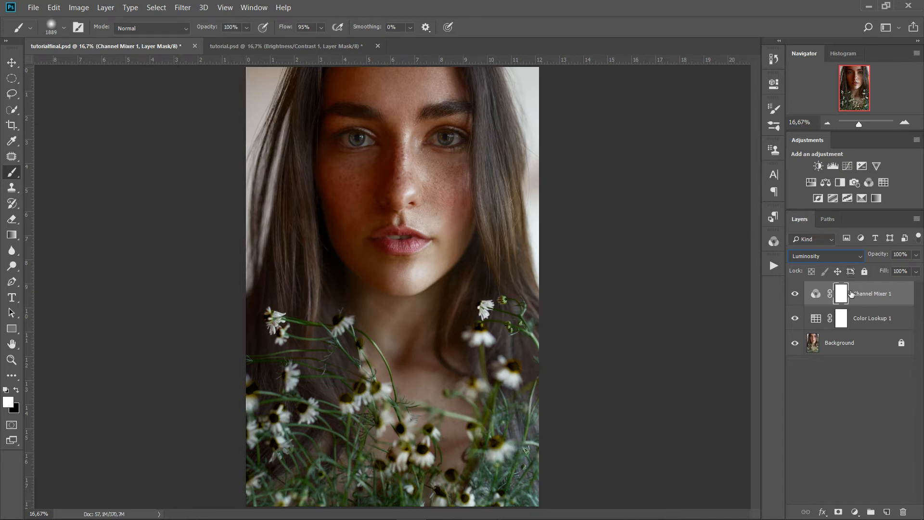
key("ctrl+i")
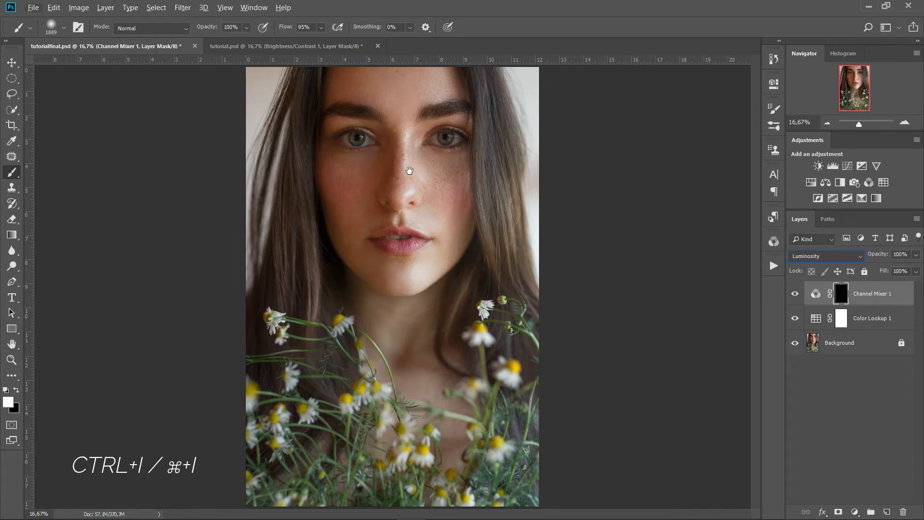
Zoom in on the face and shrink the brush to about 417 px
scroll(410, 188, "up", 2)
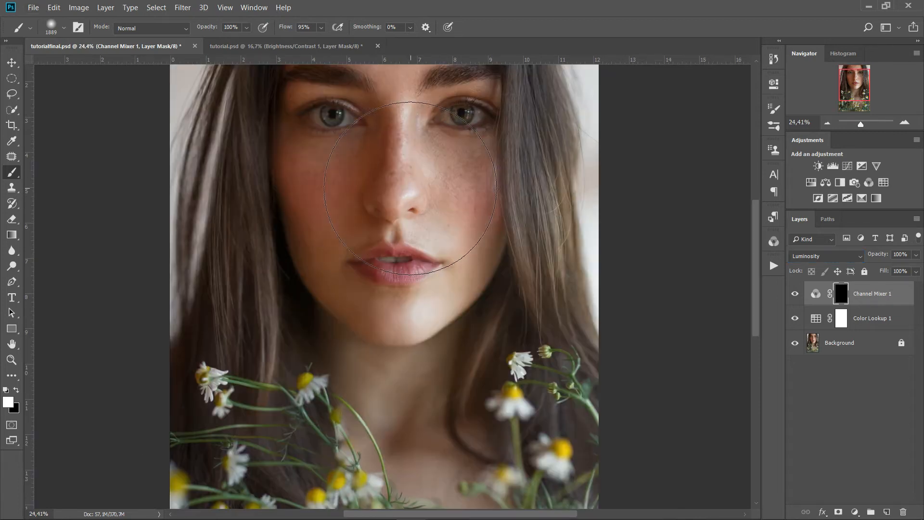
mouse_move(413, 181)
left_mouse_down()
mouse_move(444, 258)
mouse_move(415, 226)
left_mouse_up()
scroll(444, 259, "up", 1)
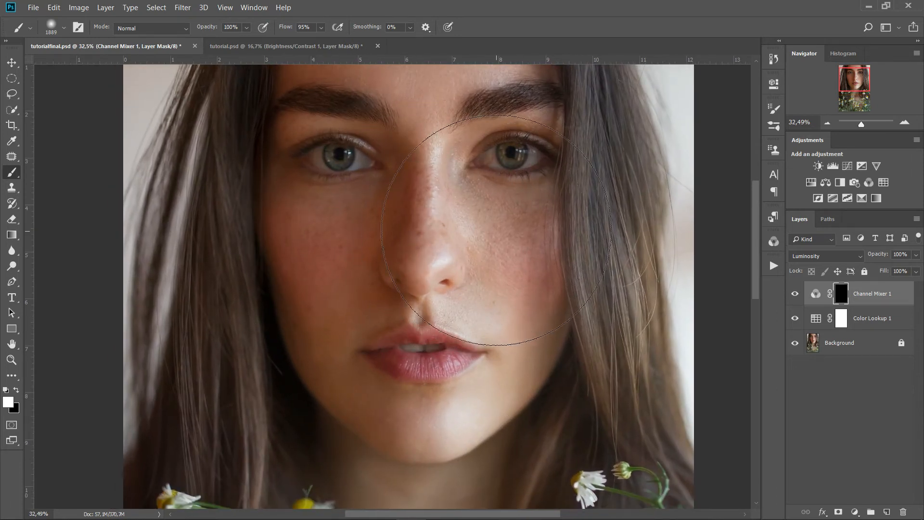
left_click_drag(444, 241, 417, 286)
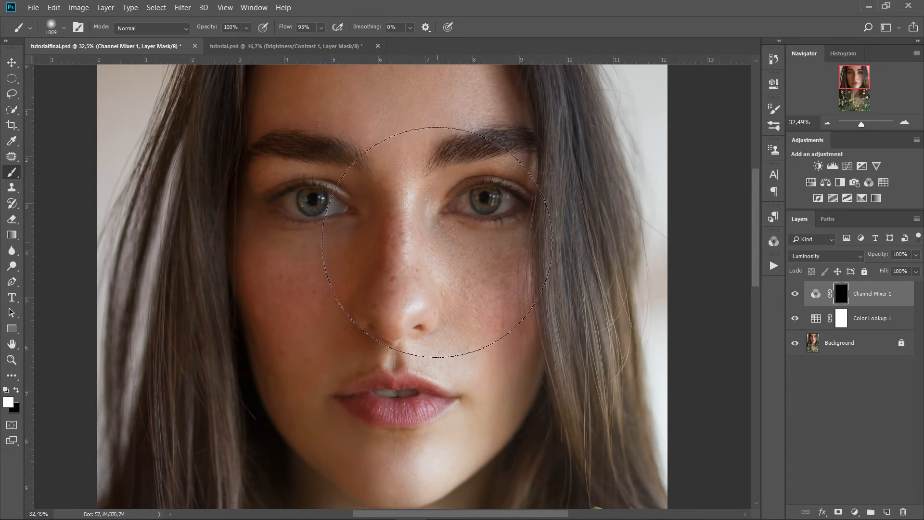
left_click_drag(509, 244, 388, 256)
left_click_drag(493, 276, 472, 277)
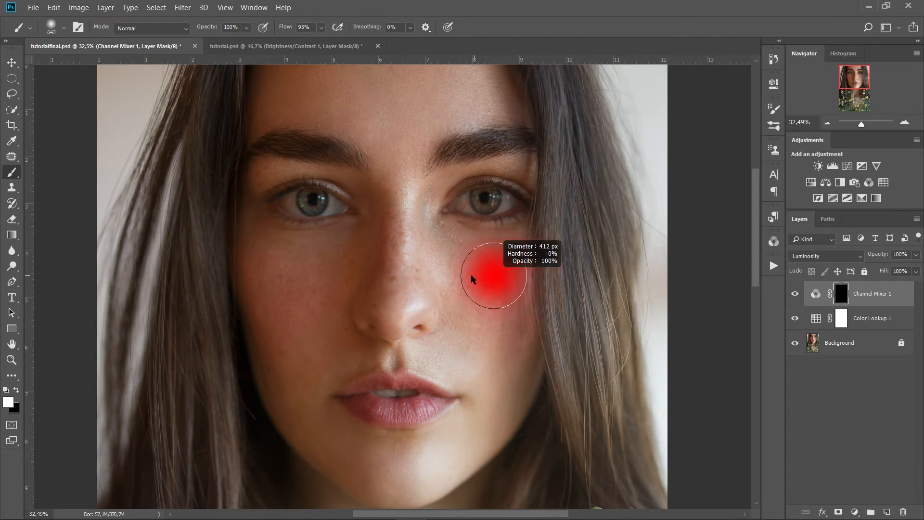
left_click_drag(314, 28, 204, 38)
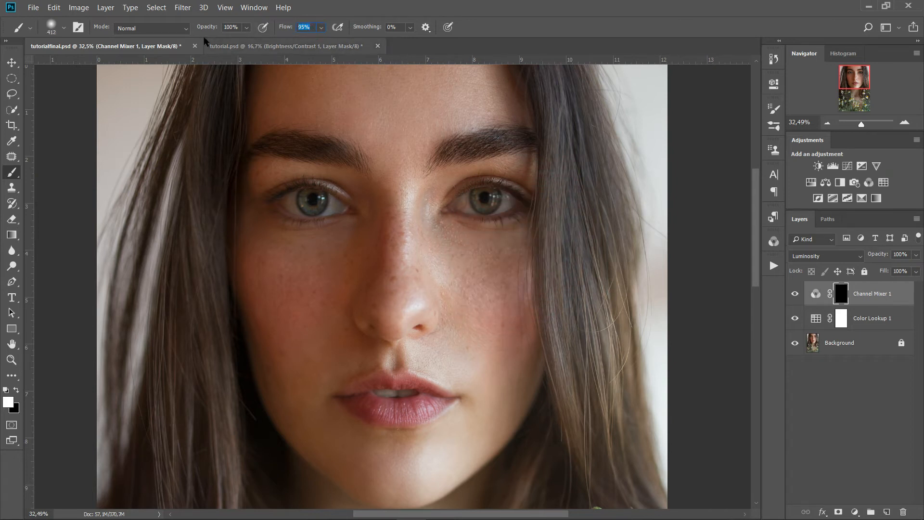
left_click_drag(470, 274, 472, 273)
scroll(472, 274, "up", 3)
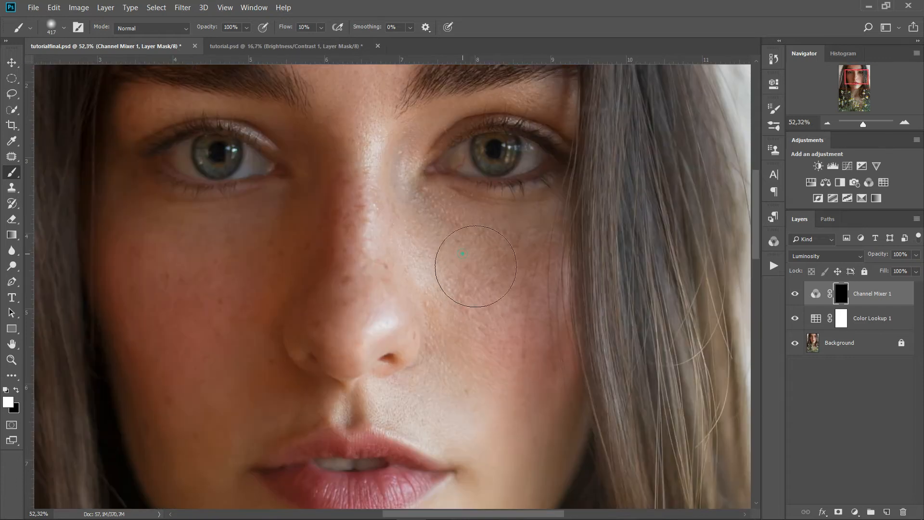
Paint white into the mask over the right cheek, under-eye freckles and left cheek
mouse_move(530, 257)
left_mouse_down()
mouse_move(499, 327)
mouse_move(509, 346)
mouse_move(484, 300)
mouse_move(496, 346)
left_mouse_up()
mouse_move(550, 372)
left_mouse_down()
mouse_move(533, 262)
mouse_move(452, 243)
mouse_move(459, 311)
mouse_move(516, 298)
left_mouse_up()
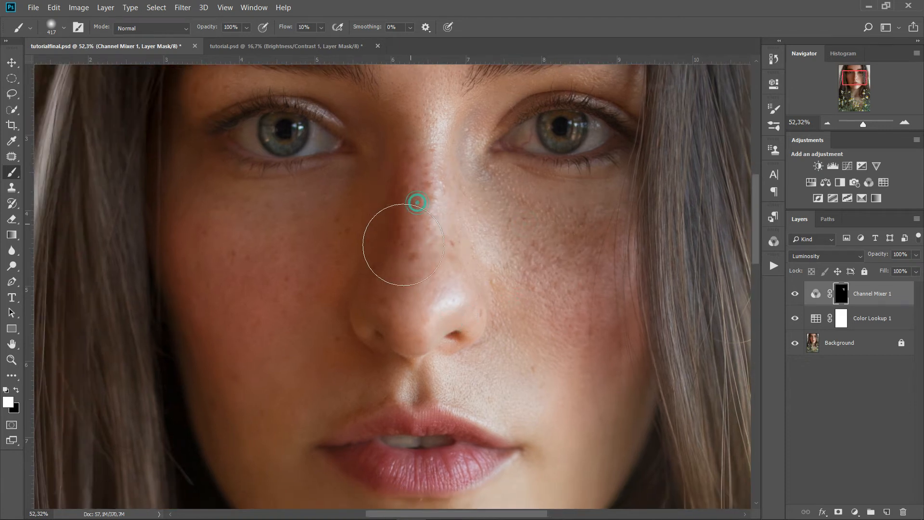
mouse_move(379, 245)
left_mouse_down()
mouse_move(321, 271)
mouse_move(291, 308)
mouse_move(308, 333)
mouse_move(345, 320)
mouse_move(361, 277)
mouse_move(318, 237)
mouse_move(333, 223)
mouse_move(363, 241)
mouse_move(273, 226)
mouse_move(264, 307)
mouse_move(310, 243)
mouse_move(330, 237)
mouse_move(313, 226)
mouse_move(385, 209)
mouse_move(266, 203)
mouse_move(275, 201)
mouse_move(266, 192)
mouse_move(406, 195)
mouse_move(322, 197)
left_mouse_up()
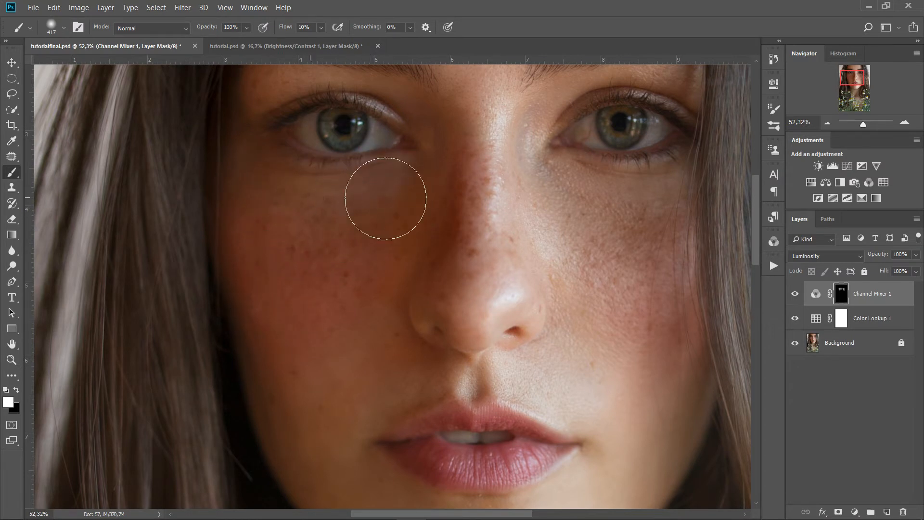
left_click_drag(570, 200, 571, 199)
scroll(612, 206, "up", 3)
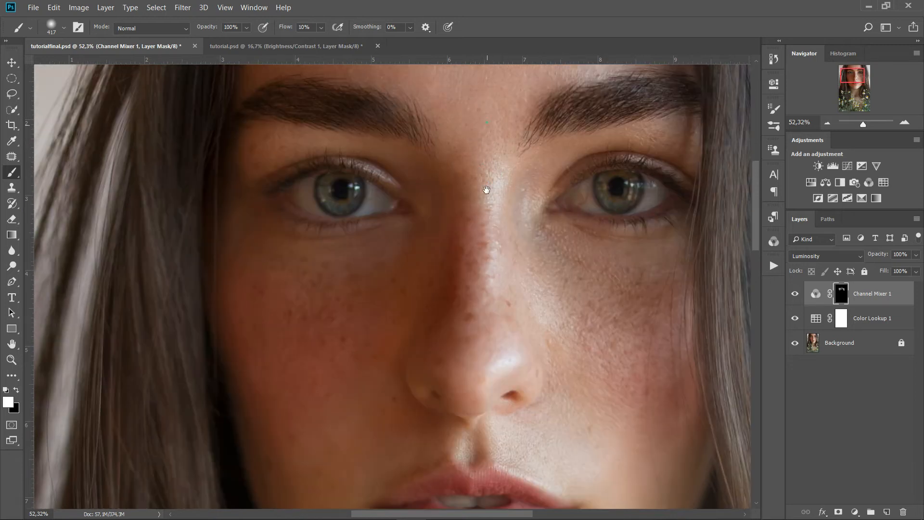
scroll(476, 169, "up", 6)
With a 561 px brush, reveal the effect on forehead, right eye and right cheek
left_click_drag(357, 140, 526, 159)
left_click_drag(358, 332, 400, 186)
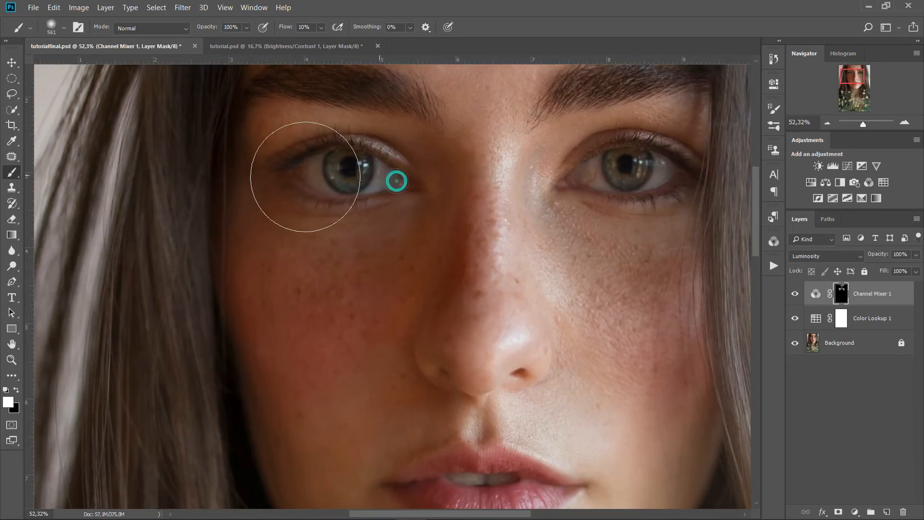
left_click_drag(565, 182, 693, 153)
scroll(611, 206, "down", 4)
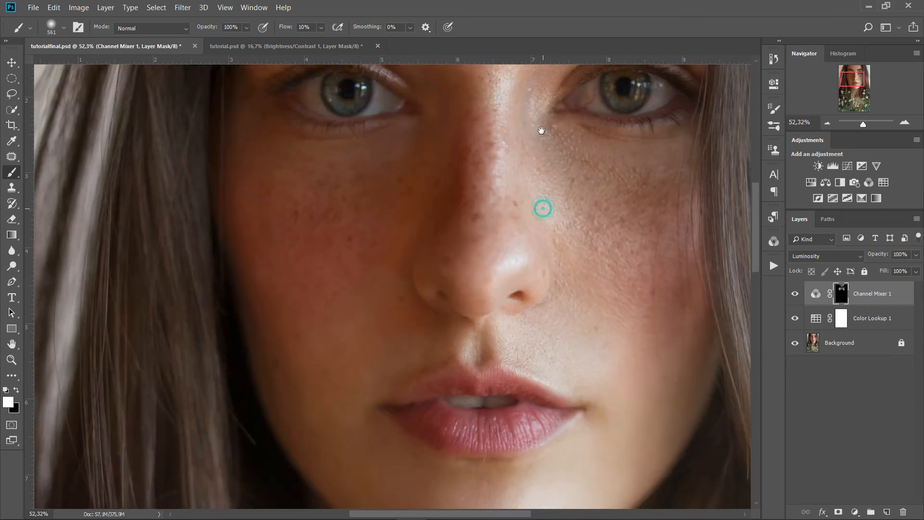
mouse_move(587, 152)
left_mouse_down()
mouse_move(608, 254)
mouse_move(590, 262)
mouse_move(660, 319)
left_mouse_up()
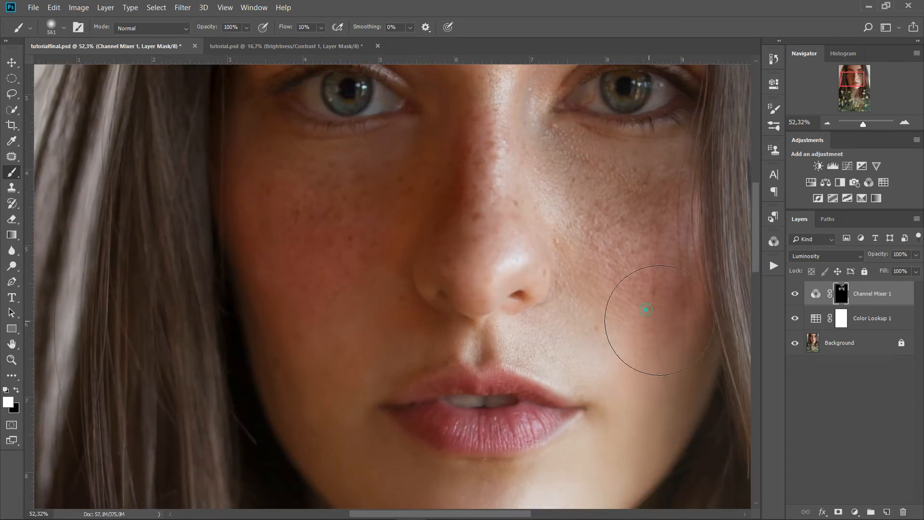
left_click_drag(499, 157, 537, 90)
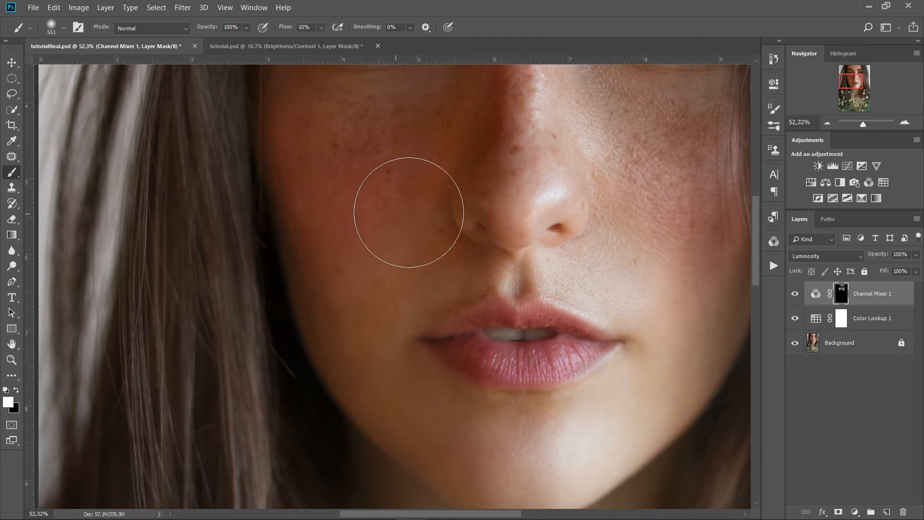
left_click_drag(383, 173, 377, 125)
right_click(526, 289, "alt")
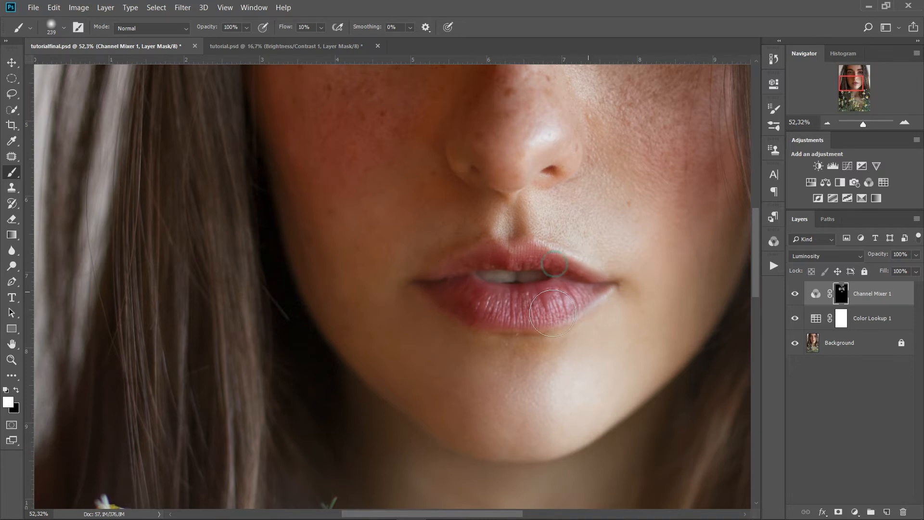
Toggle Channel Mixer 1 off and on twice to compare the cheeks
scroll(532, 278, "down", 5)
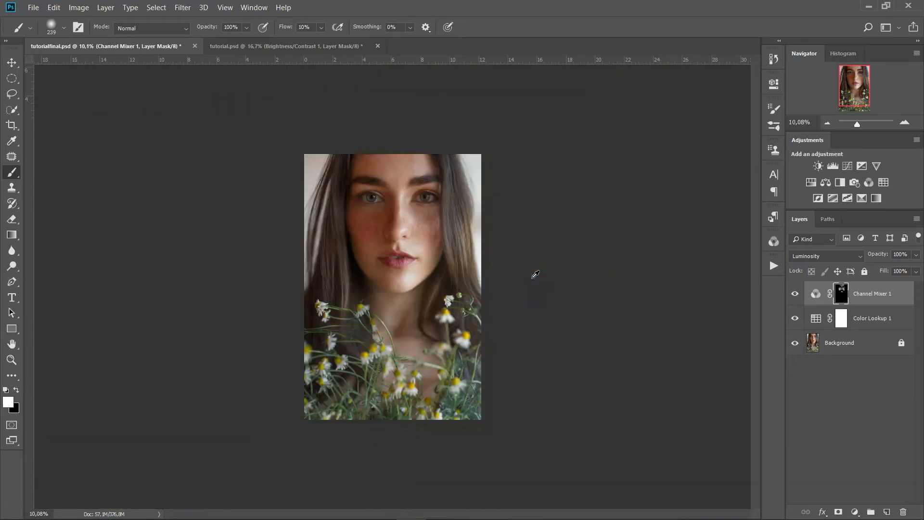
scroll(347, 240, "up", 2)
scroll(426, 207, "up", 4)
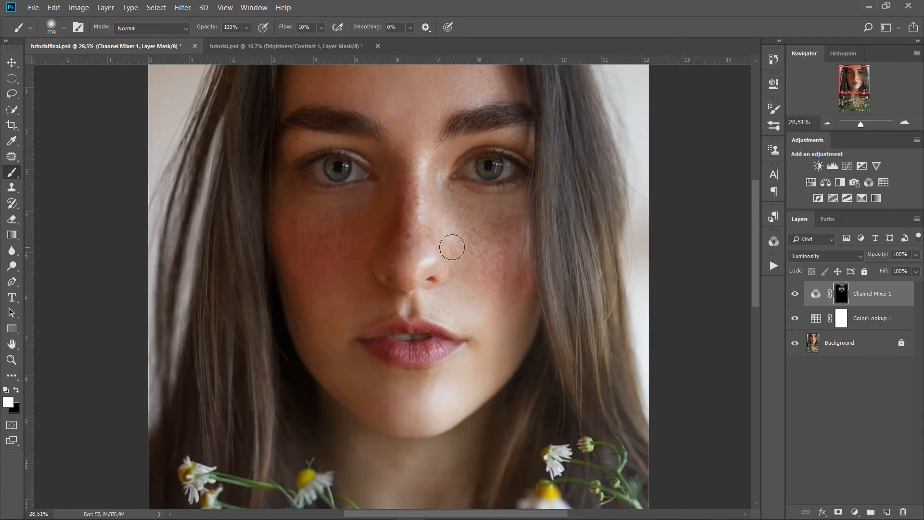
left_click(794, 294)
left_click(795, 295)
left_click(795, 295)
left_click(794, 295)
Set Channel Mixer 1 opacity to 79%, recheck it, and fit the portrait on screen
left_click(911, 256)
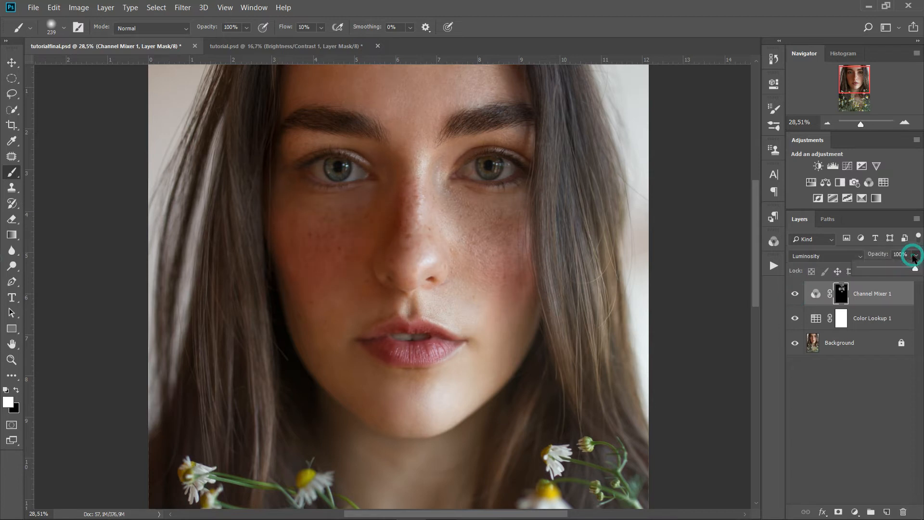
left_click(901, 254)
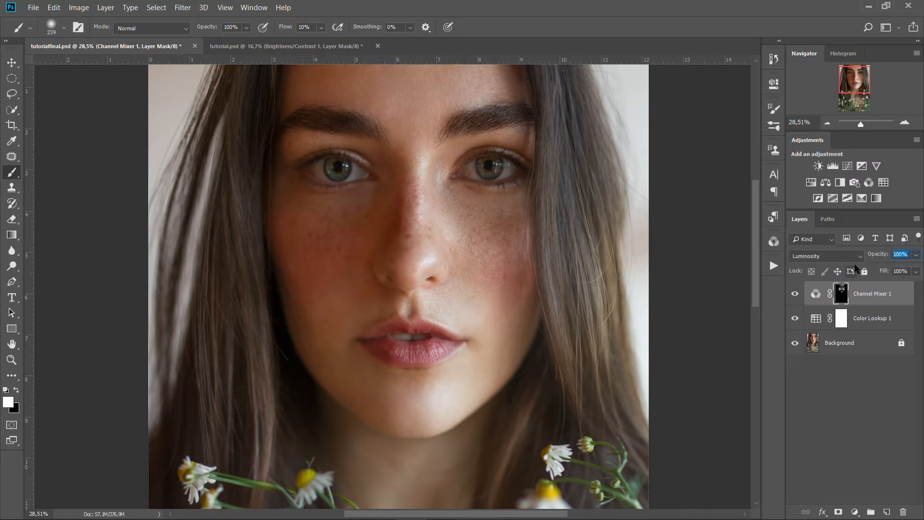
mouse_move(877, 255)
left_mouse_down()
mouse_move(862, 260)
mouse_move(886, 257)
left_mouse_up()
left_click(795, 293)
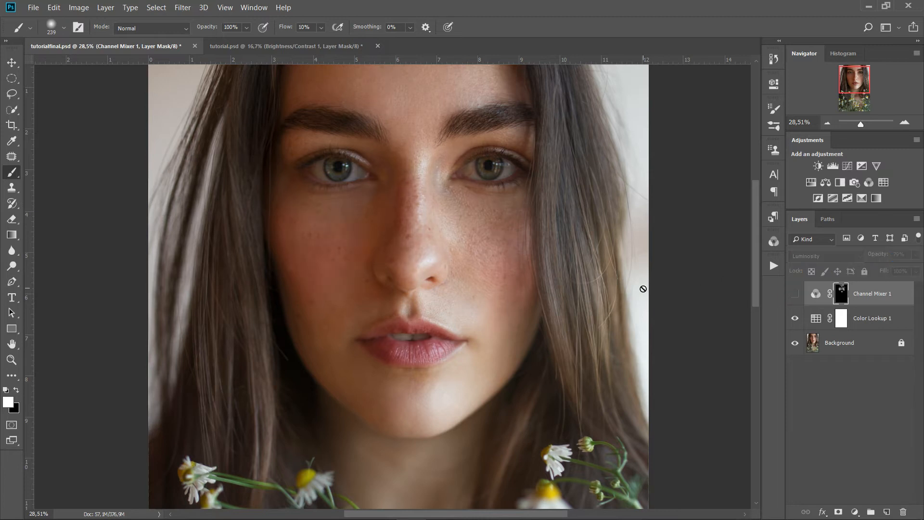
left_click(796, 295)
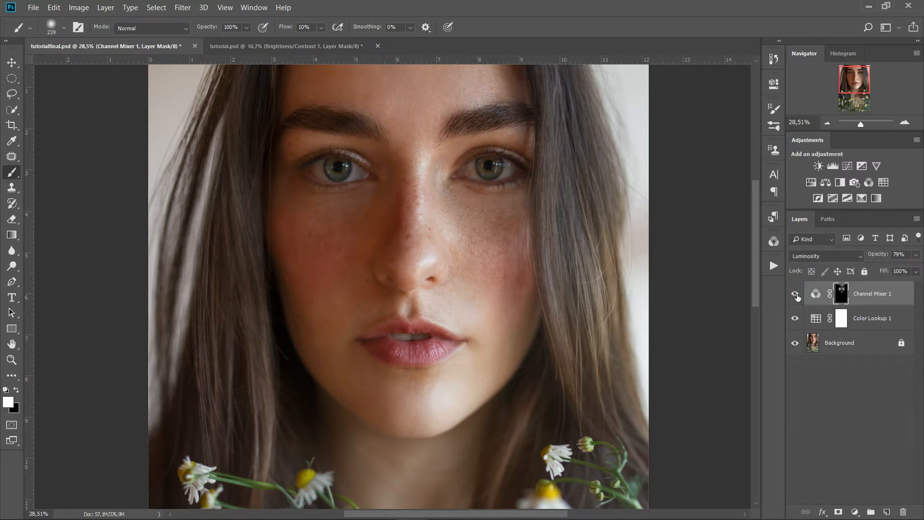
key("ctrl+0")
Add a Black & White adjustment layer and tune Reds to -37 and Yellows to 135
left_click(856, 509)
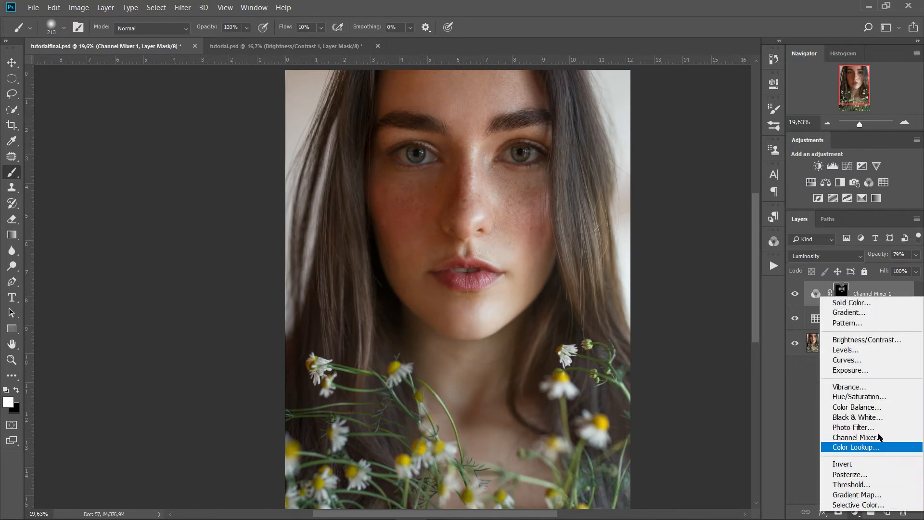
left_click(875, 419)
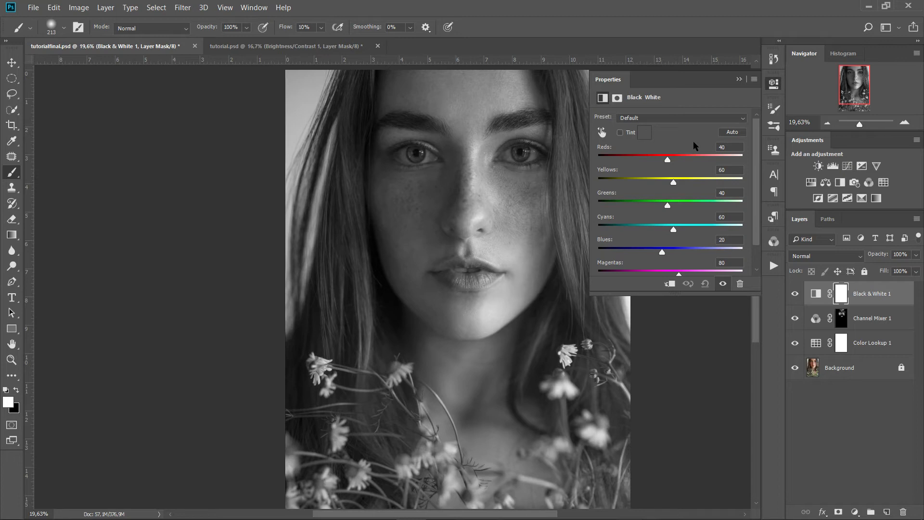
left_click_drag(668, 161, 696, 184)
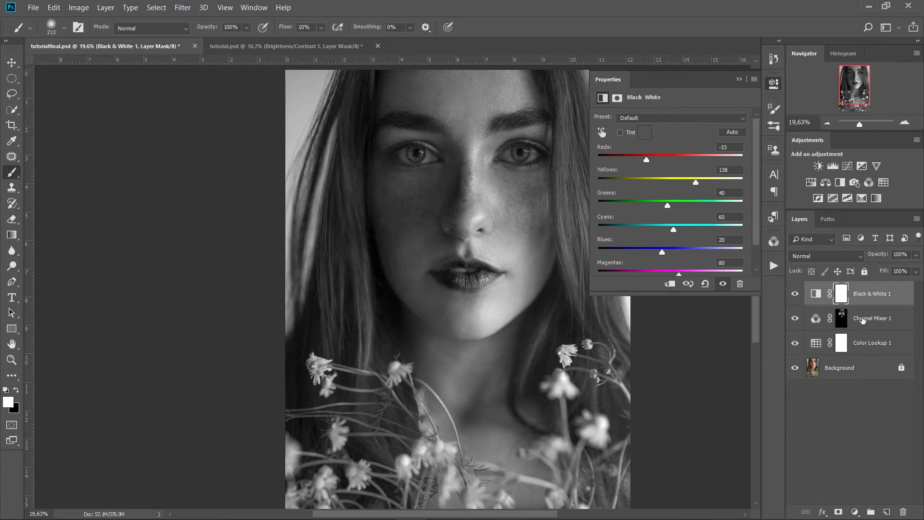
left_click_drag(646, 163, 649, 163)
left_click_drag(649, 164, 648, 163)
left_click_drag(696, 182, 692, 184)
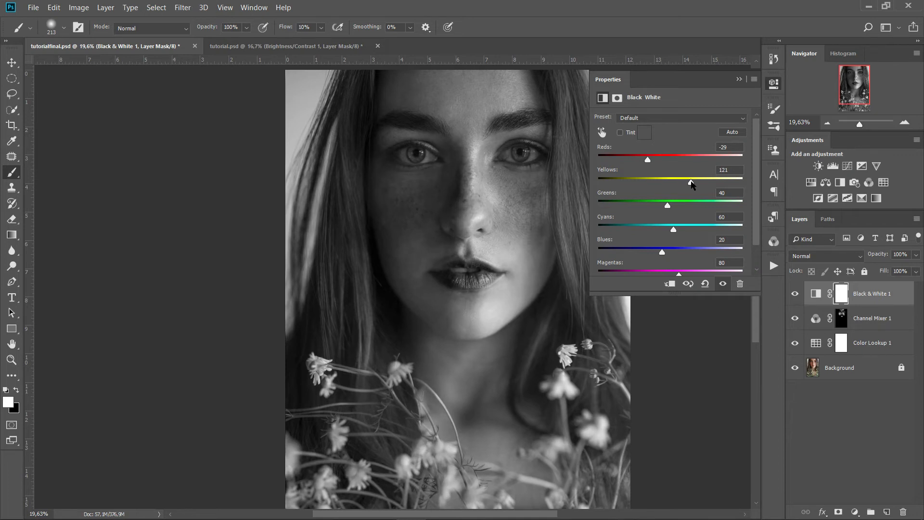
left_click_drag(693, 184, 698, 184)
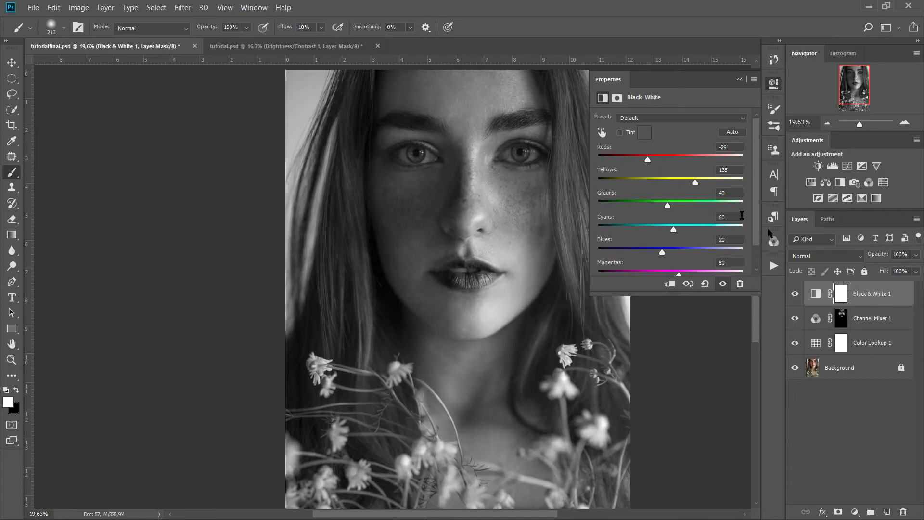
left_click_drag(644, 159, 646, 159)
Blend Black & White 1 as Luminosity and invert its mask to black
left_click(810, 256)
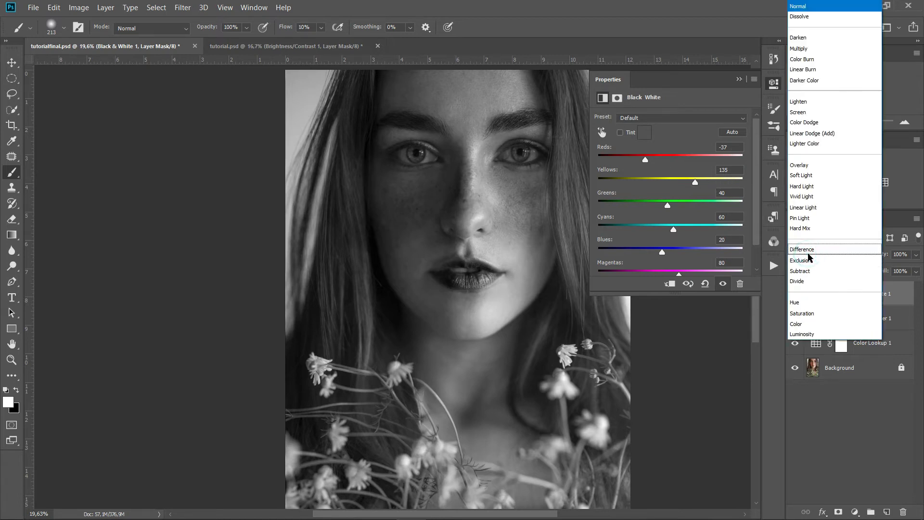
left_click(820, 334)
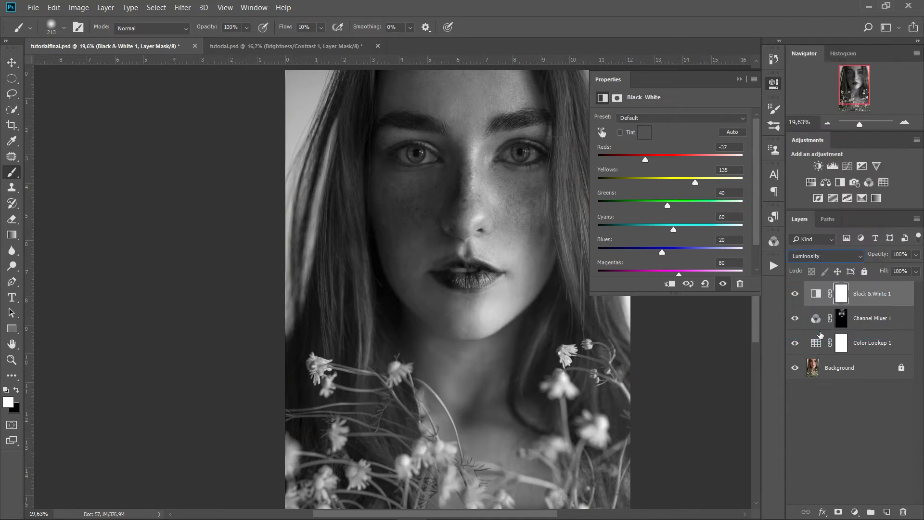
left_click(739, 79)
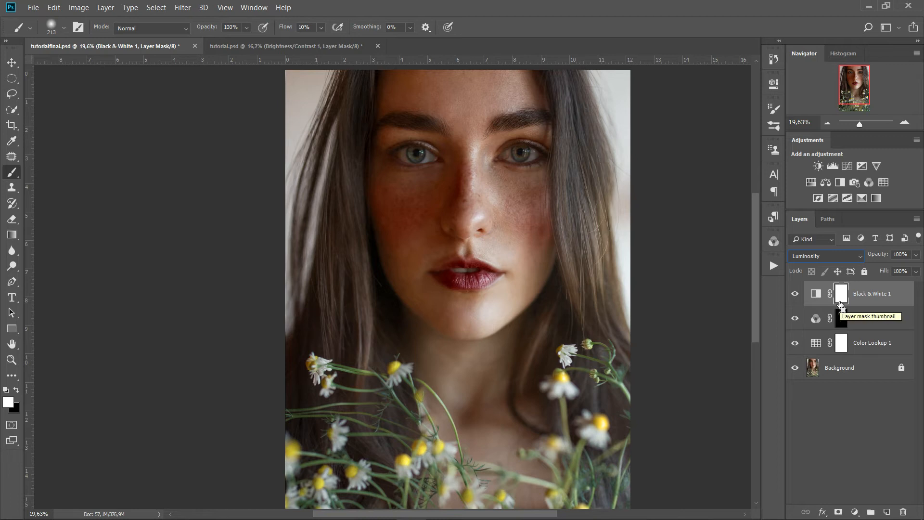
key("ctrl+i")
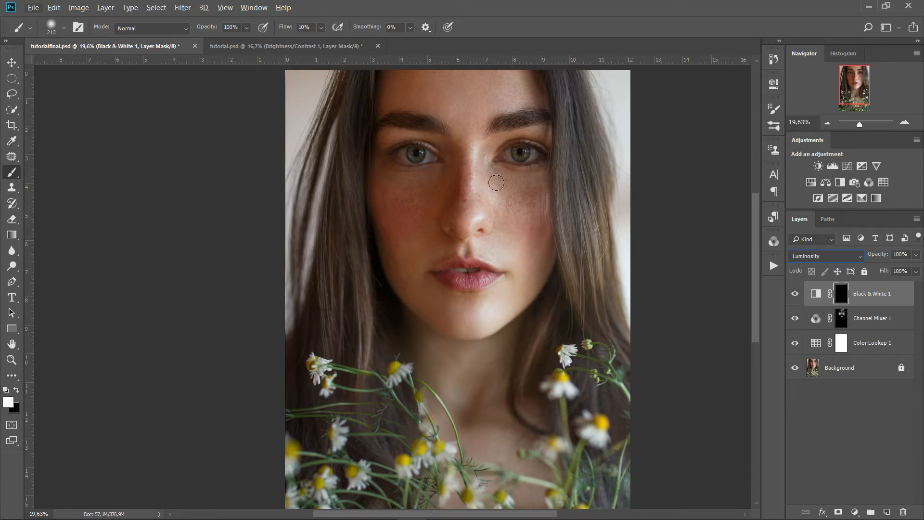
Zoom in around the eyes and shrink the brush to a small size
left_click_drag(506, 192, 551, 200)
scroll(510, 210, "up", 2)
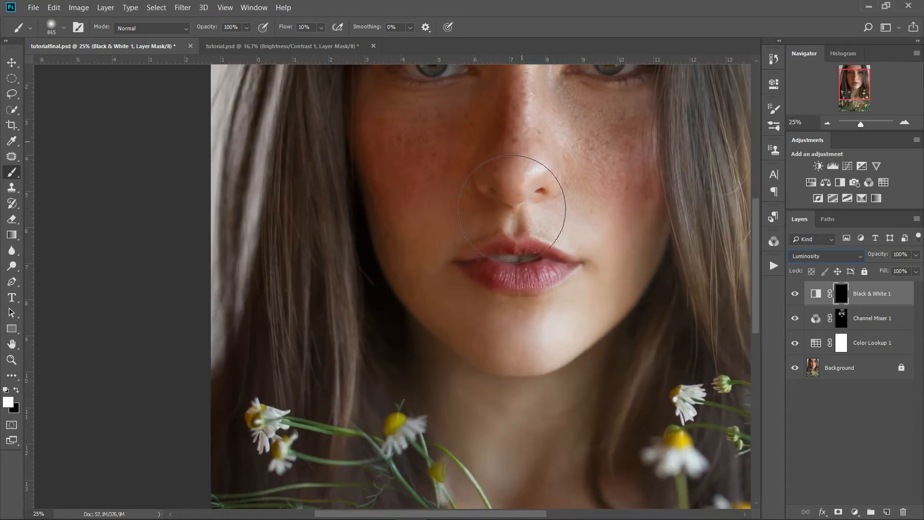
key("space")
mouse_move(579, 189)
left_mouse_down()
mouse_move(491, 276)
mouse_move(490, 298)
left_mouse_up()
left_click_drag(549, 242, 456, 221)
scroll(502, 262, "up", 2)
left_click_drag(510, 207, 495, 205)
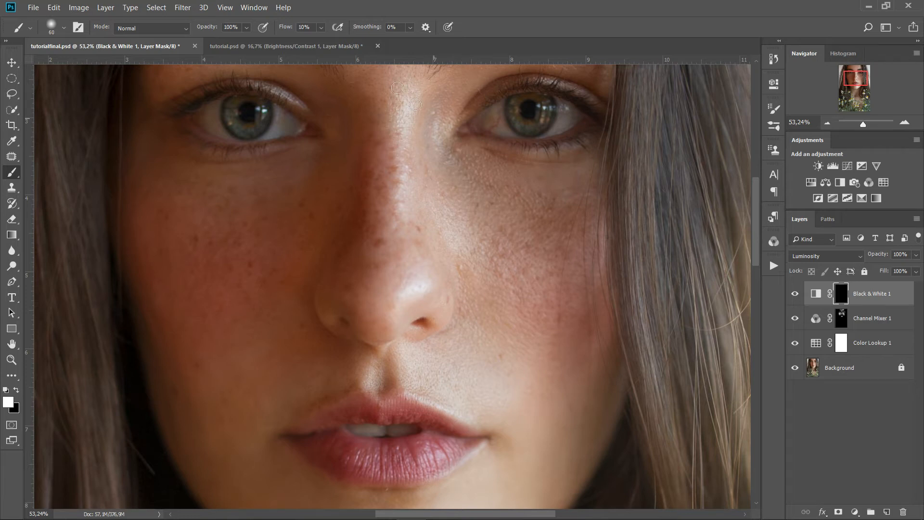
Dab white into the mask across the first cheek's freckles
left_click(492, 201)
left_click(492, 182)
left_click(506, 187)
left_click(519, 201)
left_click(532, 206)
left_click(543, 231)
left_click(567, 216)
left_click(515, 242)
left_click(501, 223)
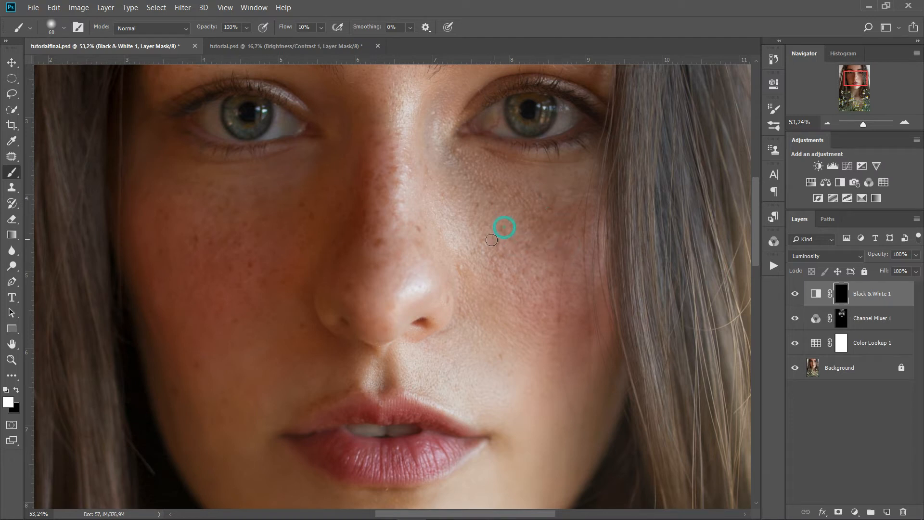
left_click(496, 271)
left_click(479, 259)
left_click(535, 290)
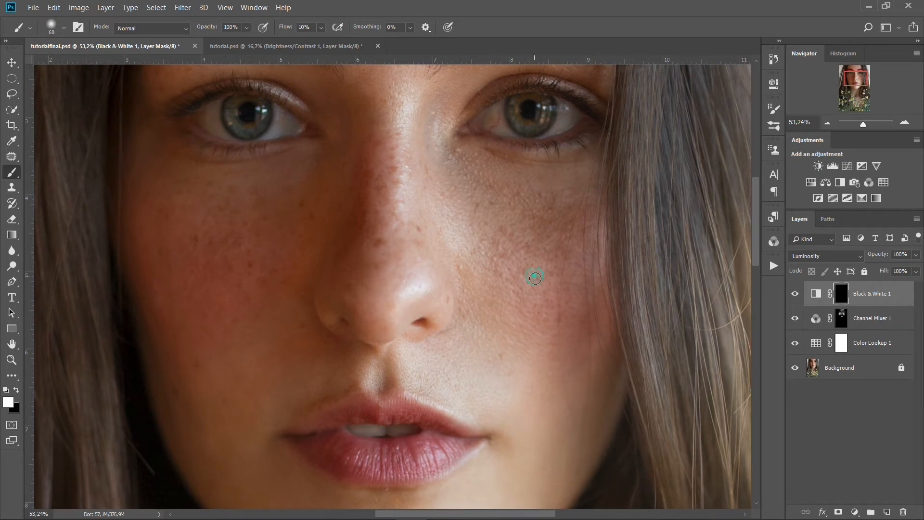
left_click(402, 217)
Dab white into the mask across the other cheek
left_click_drag(283, 239, 424, 209)
left_click(315, 193)
left_click(355, 223)
left_click(378, 294)
left_click(361, 285)
left_click(386, 263)
left_click(433, 206)
Dab the forehead, recentre the face, and enlarge the brush to cheek size
left_click_drag(536, 163, 508, 425)
right_click(404, 127, "alt")
left_click(501, 211)
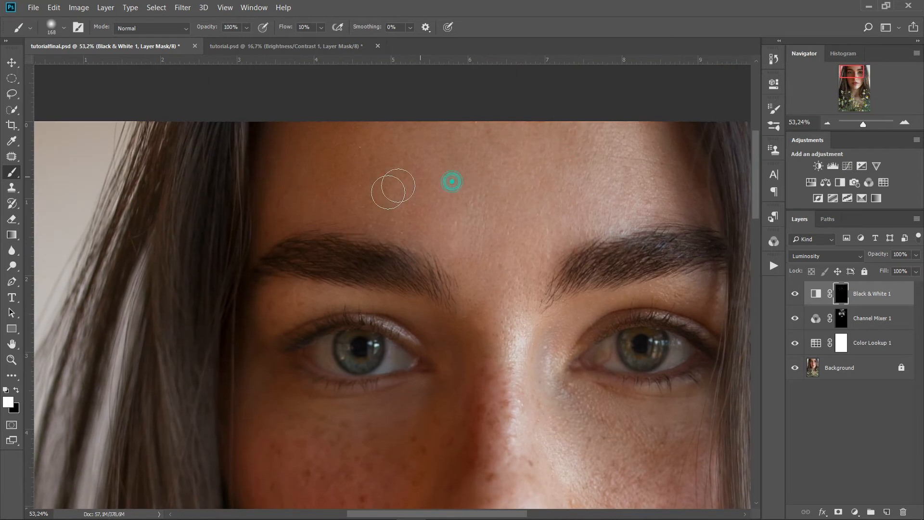
left_click_drag(295, 300, 308, 142)
left_click_drag(609, 360, 566, 268)
scroll(528, 271, "down", 5)
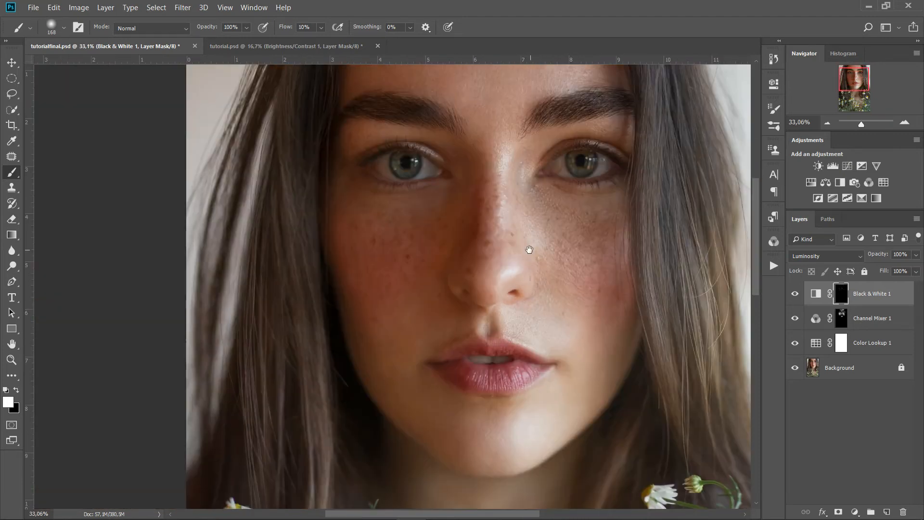
left_click_drag(531, 240, 489, 252)
right_click(514, 245, "alt")
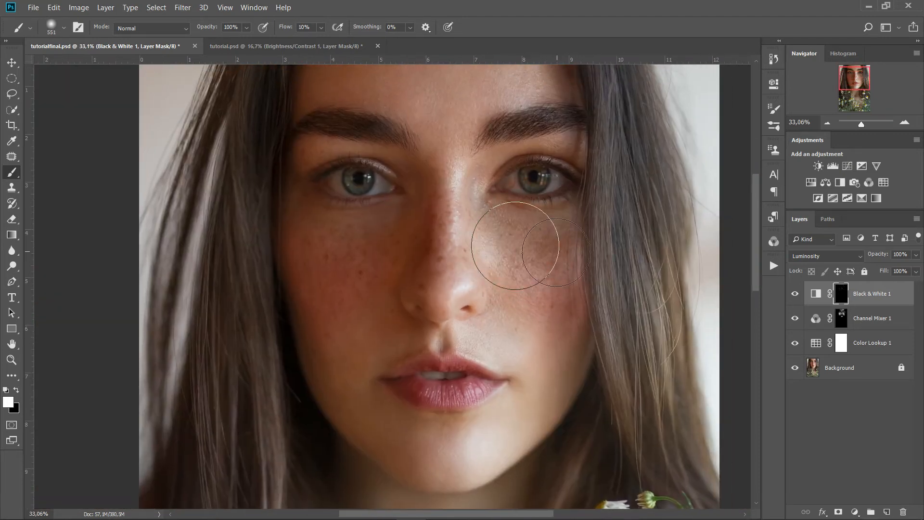
right_click(505, 244, "alt")
Paint the effect broadly onto the right and left cheeks
mouse_move(505, 239)
left_mouse_down()
mouse_move(524, 271)
mouse_move(577, 283)
mouse_move(600, 258)
left_mouse_up()
mouse_move(384, 243)
left_mouse_down()
mouse_move(352, 277)
mouse_move(268, 286)
mouse_move(353, 235)
left_mouse_up()
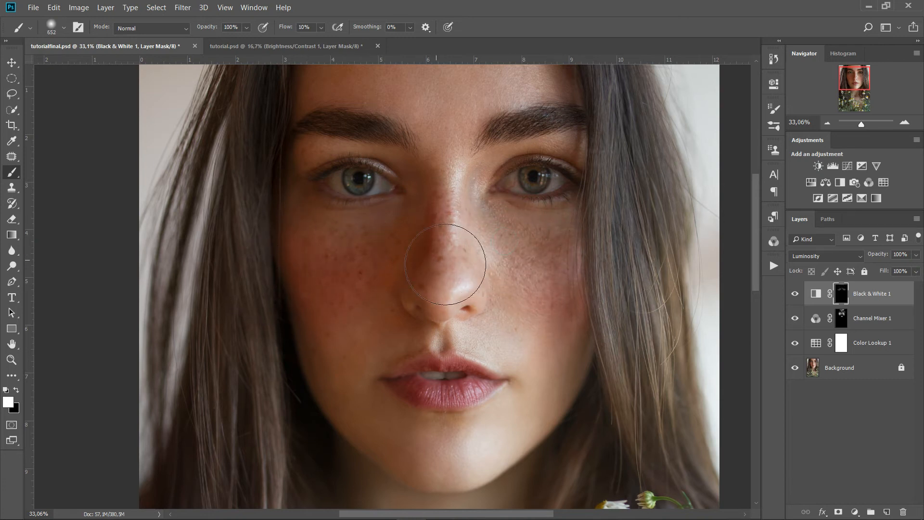
mouse_move(544, 292)
left_mouse_down()
mouse_move(547, 279)
mouse_move(487, 229)
mouse_move(635, 288)
mouse_move(495, 268)
mouse_move(447, 302)
left_mouse_up()
scroll(489, 305, "up", 3)
mouse_move(445, 422)
left_mouse_down()
mouse_move(460, 320)
mouse_move(367, 330)
mouse_move(437, 355)
mouse_move(512, 304)
mouse_move(488, 305)
left_mouse_up()
scroll(464, 322, "up", 4)
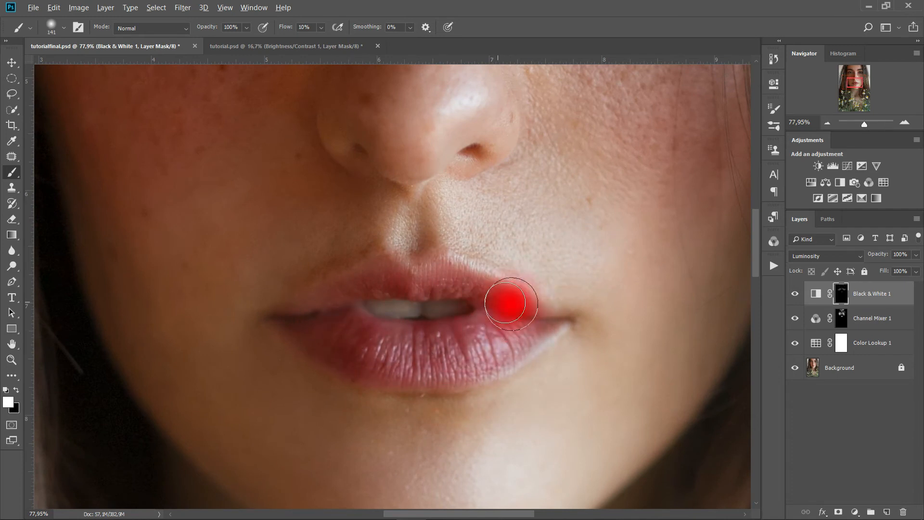
scroll(458, 227, "down", 5)
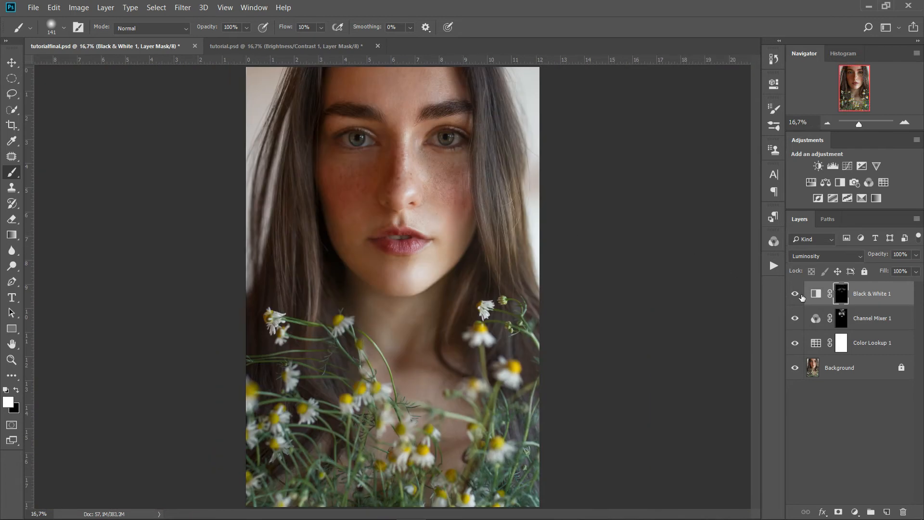
With a larger brush, paint the effect across the forehead and both eyes
mouse_move(402, 79)
left_mouse_down()
mouse_move(440, 86)
mouse_move(312, 83)
mouse_move(453, 80)
left_mouse_up()
left_click(397, 120)
scroll(423, 156, "up", 3)
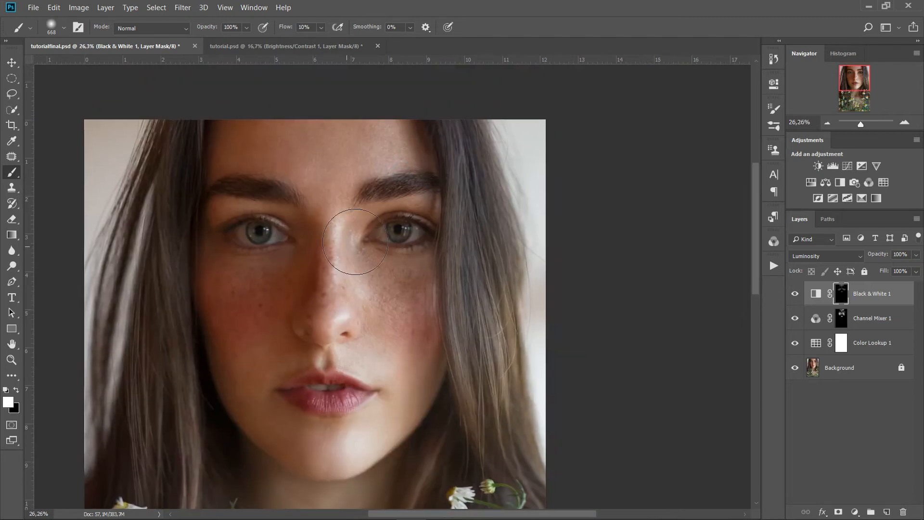
scroll(359, 240, "up", 4)
mouse_move(408, 234)
left_mouse_down()
mouse_move(353, 240)
mouse_move(473, 226)
left_mouse_up()
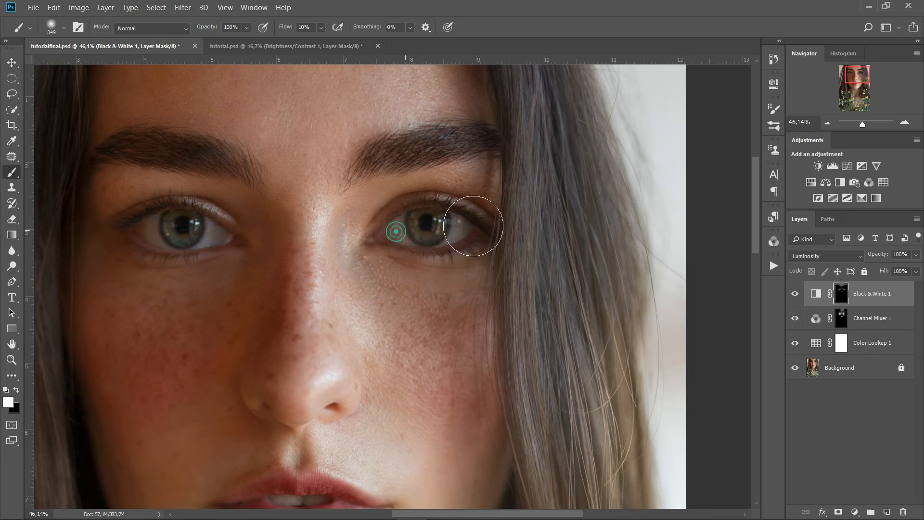
left_click_drag(198, 231, 129, 233)
scroll(374, 192, "down", 4)
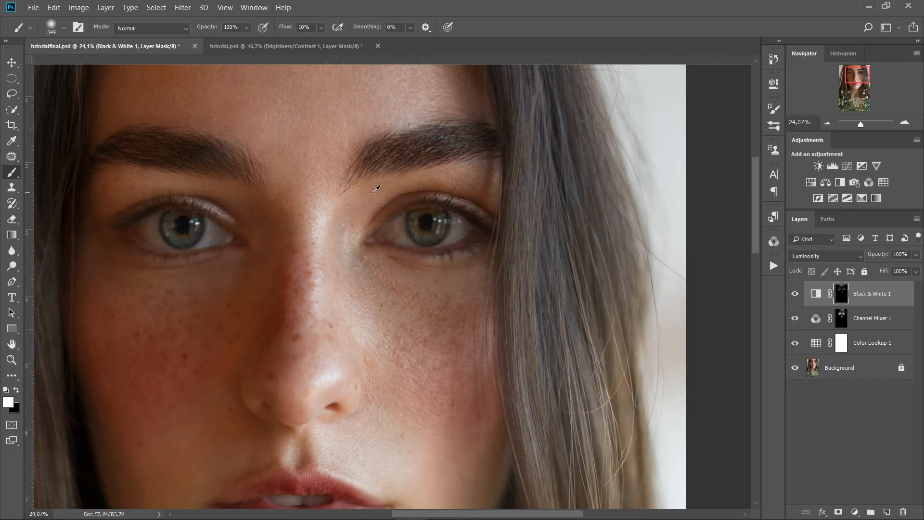
scroll(376, 189, "down", 2)
left_click(795, 294)
left_click(795, 295)
left_click(795, 295)
left_click(795, 294)
left_click(795, 294)
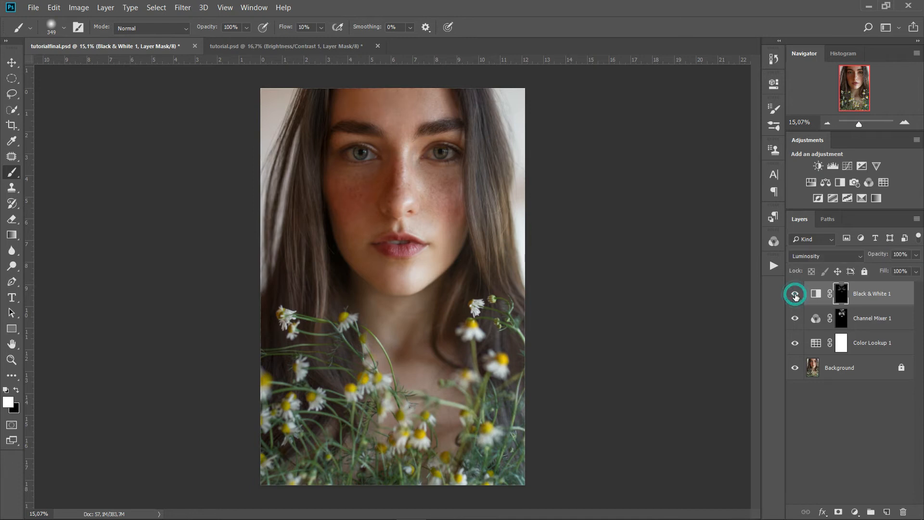
left_click(795, 294)
left_click(795, 294)
left_click(795, 294)
left_click(795, 294)
left_click(795, 295)
left_click(795, 295)
left_click_drag(794, 298, 795, 341)
left_click(795, 342)
left_click_drag(795, 343, 795, 295)
left_click(793, 293)
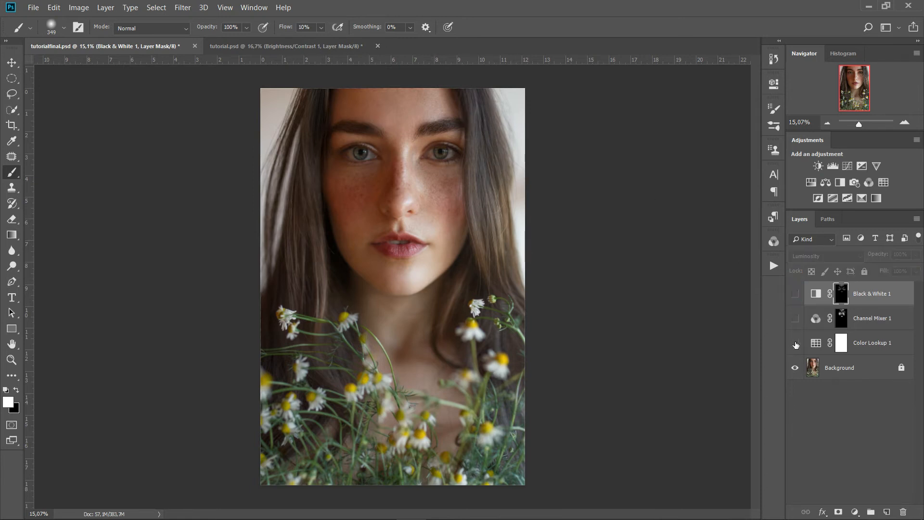
left_click(795, 293)
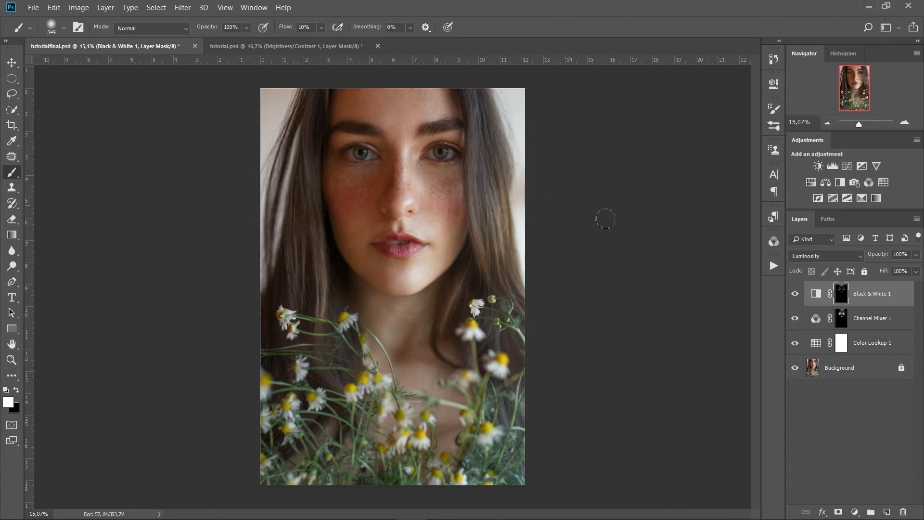
Add a Black & White 2 layer at 10% opacity and toggle it to compare
left_click(855, 512)
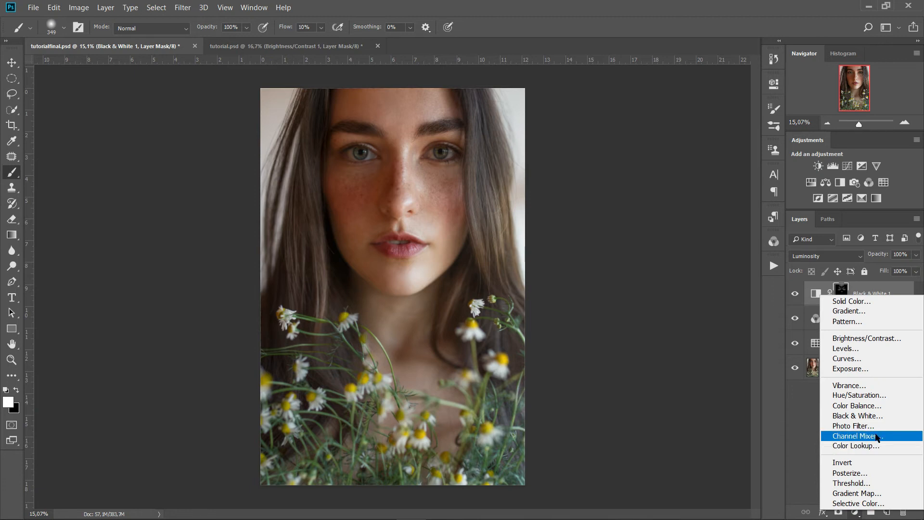
left_click(876, 415)
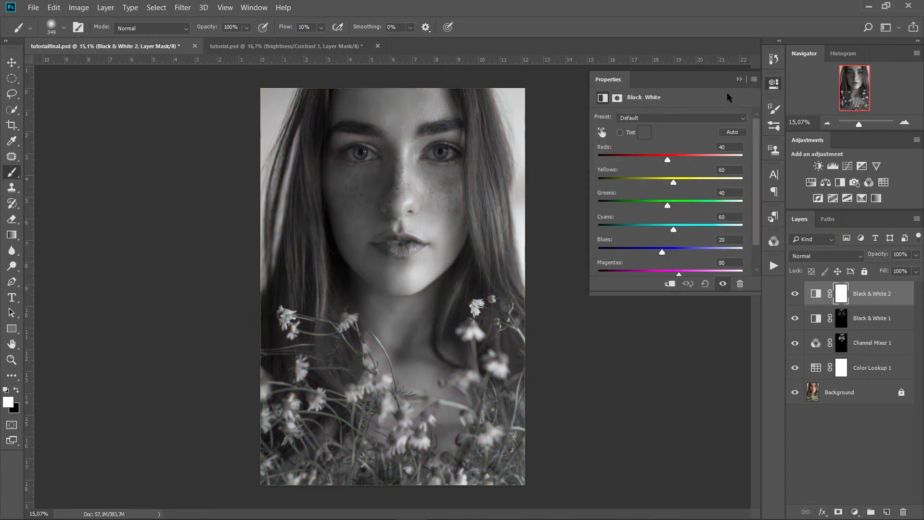
left_click(739, 78)
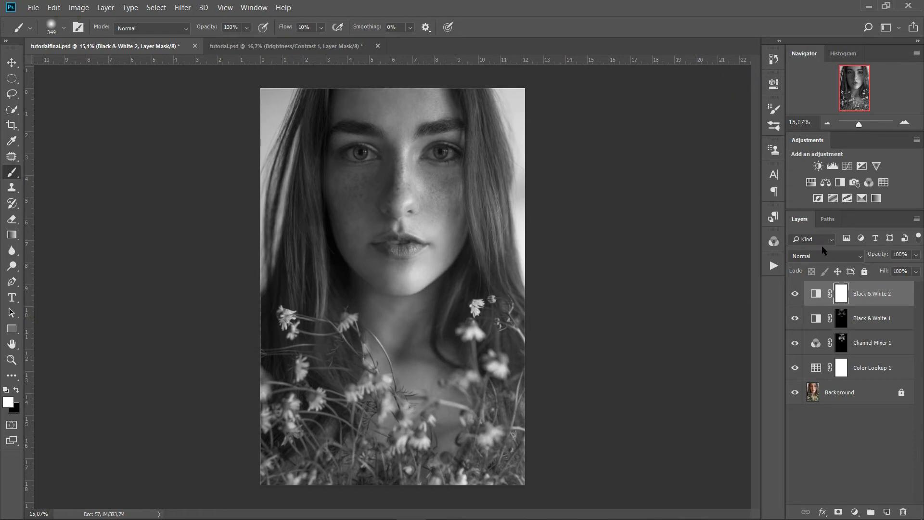
left_click(905, 252)
type("10")
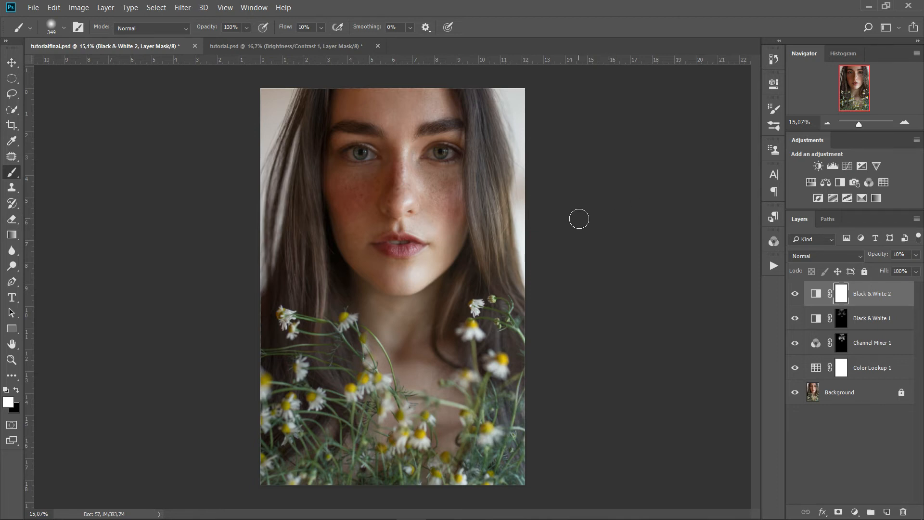
left_click(795, 293)
left_click(795, 294)
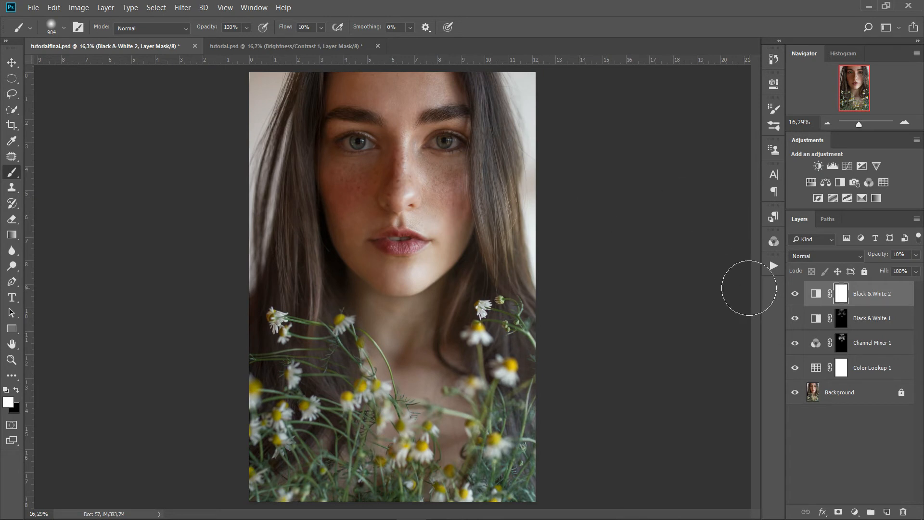
Add a Curves 1 layer that raises the midtones, and invert its mask to hide the brightening
left_click(855, 513)
left_click(859, 359)
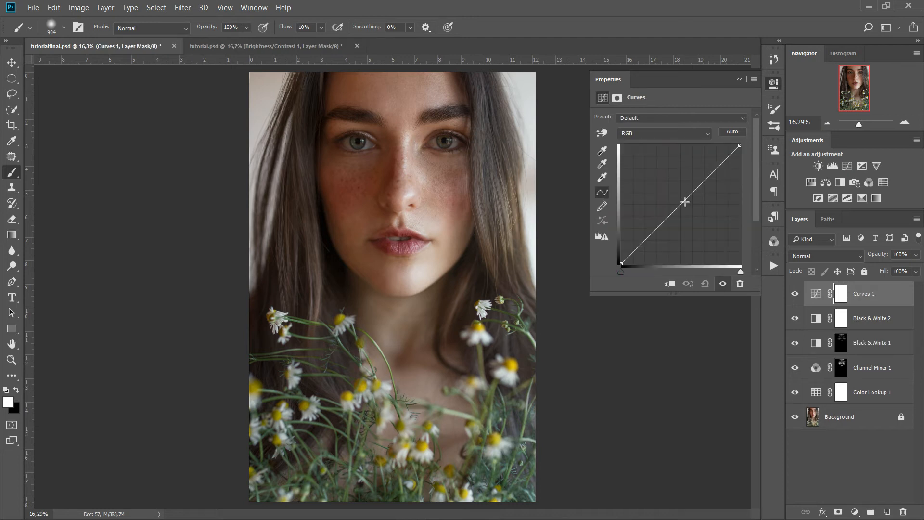
left_click_drag(685, 198, 677, 201)
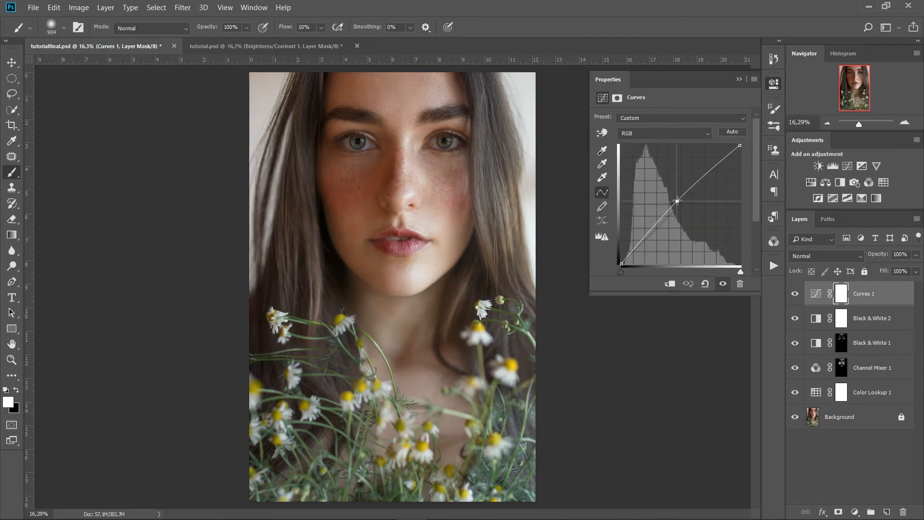
key("ctrl+i")
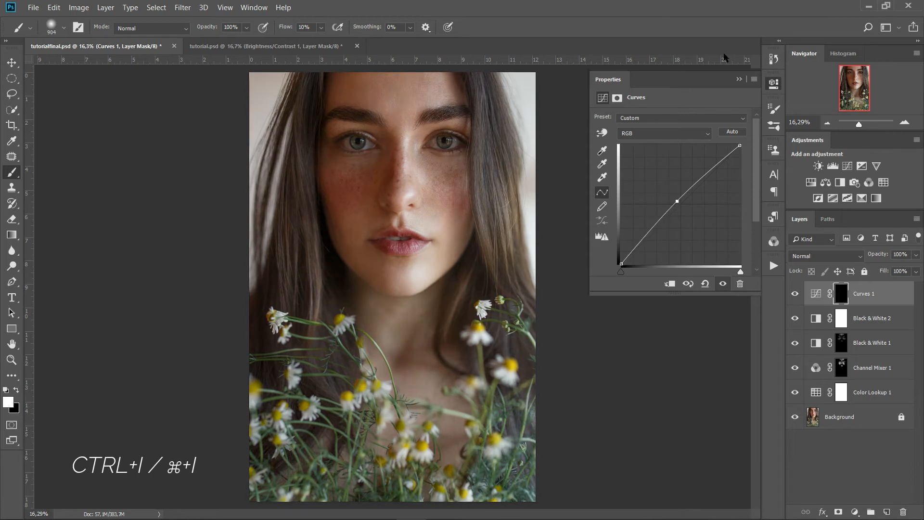
left_click(740, 79)
With a large brush, paint the brightening onto the forehead, eye, cheek, chin and neck
left_click_drag(369, 120, 393, 124)
left_click_drag(357, 97, 356, 90)
mouse_move(352, 124)
left_mouse_down()
mouse_move(354, 109)
mouse_move(352, 250)
left_mouse_up()
left_click_drag(351, 192, 363, 252)
left_click_drag(364, 258, 353, 344)
left_click_drag(356, 143, 359, 246)
scroll(388, 160, "up", 3)
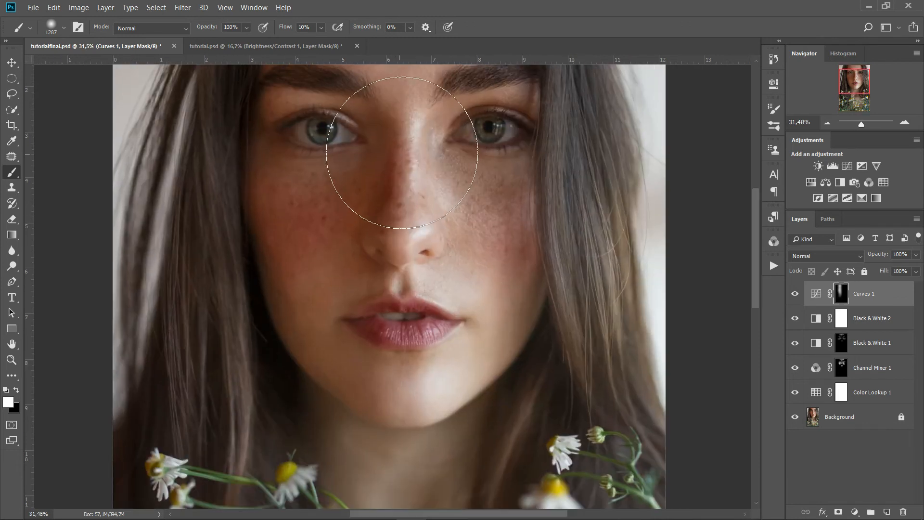
scroll(509, 206, "down", 1)
scroll(511, 202, "down", 1)
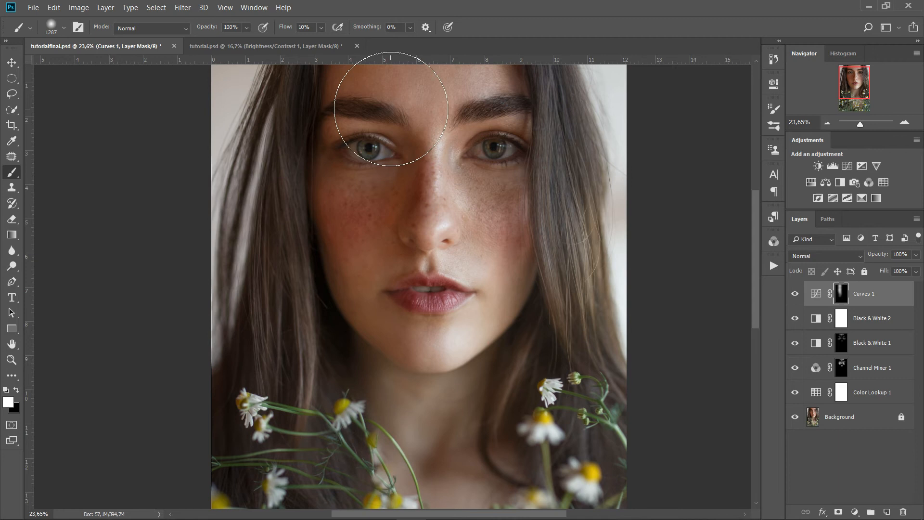
scroll(383, 310, "up", 2)
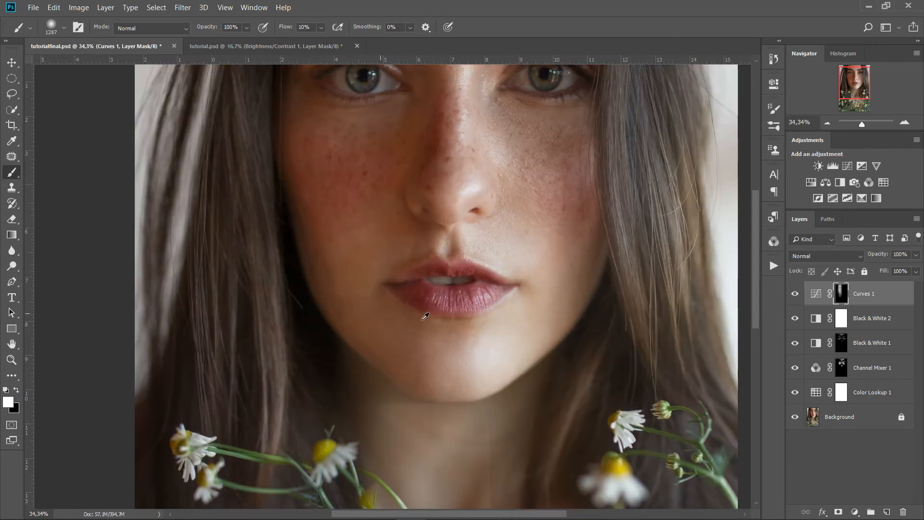
At about 746 px, brighten the chin, both eyes and eyelids, cheek and jaw
left_click_drag(421, 320, 361, 321)
mouse_move(410, 395)
left_mouse_down()
mouse_move(406, 371)
mouse_move(413, 382)
mouse_move(435, 380)
mouse_move(416, 386)
mouse_move(417, 305)
mouse_move(414, 362)
left_mouse_up()
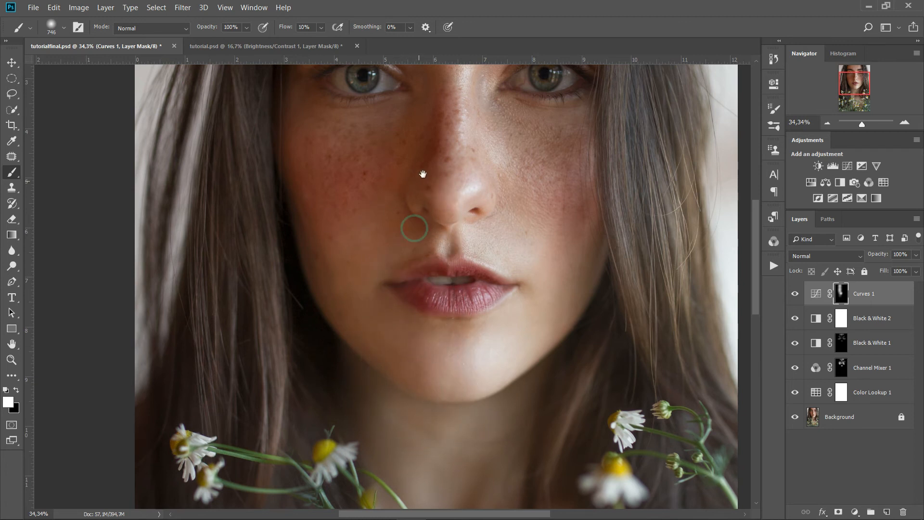
scroll(417, 227, "up", 3)
mouse_move(568, 215)
left_mouse_down()
mouse_move(577, 208)
mouse_move(567, 204)
mouse_move(618, 210)
mouse_move(551, 195)
mouse_move(552, 186)
mouse_move(541, 202)
mouse_move(513, 207)
left_mouse_up()
mouse_move(579, 184)
left_mouse_down()
mouse_move(595, 188)
mouse_move(585, 156)
left_mouse_up()
mouse_move(524, 202)
left_mouse_down()
mouse_move(550, 196)
mouse_move(526, 205)
left_mouse_up()
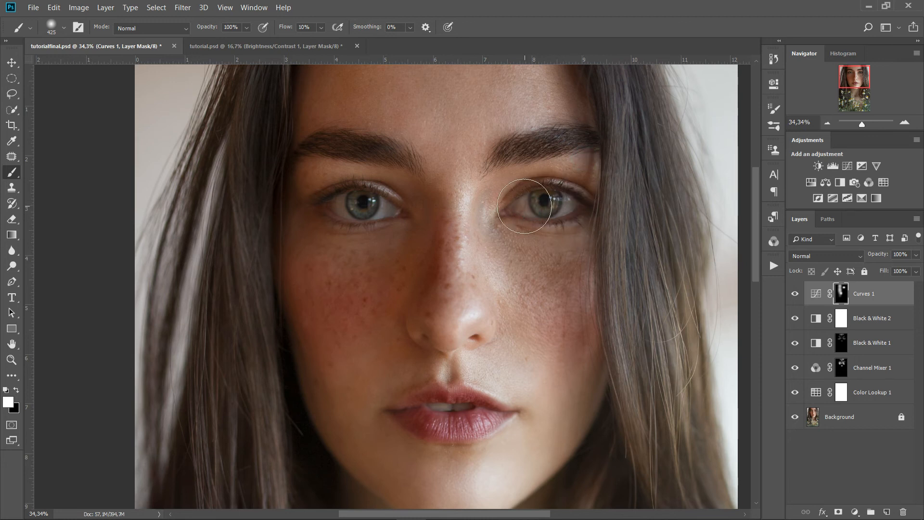
mouse_move(541, 175)
left_mouse_down()
mouse_move(560, 185)
mouse_move(512, 192)
mouse_move(503, 227)
mouse_move(600, 242)
mouse_move(565, 229)
mouse_move(567, 196)
left_mouse_up()
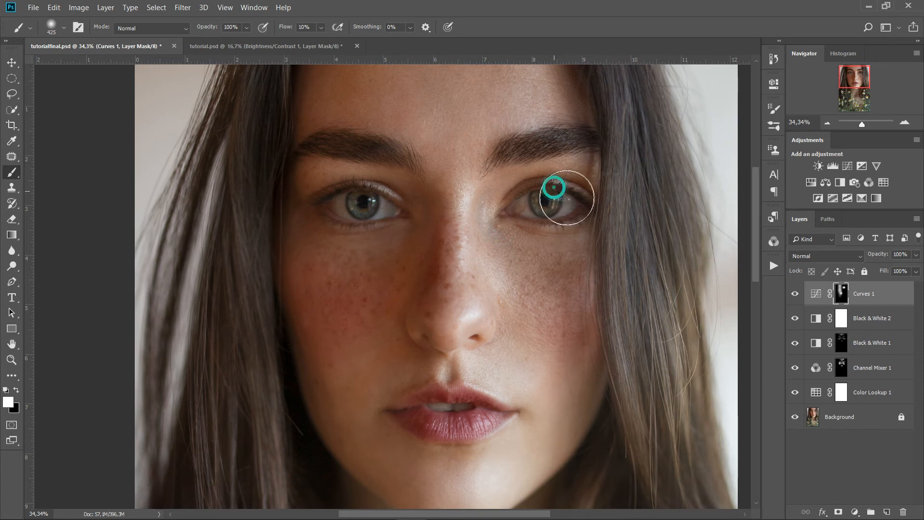
mouse_move(405, 203)
left_mouse_down()
mouse_move(348, 183)
mouse_move(306, 193)
mouse_move(317, 183)
mouse_move(394, 237)
mouse_move(383, 207)
mouse_move(372, 207)
mouse_move(387, 236)
left_mouse_up()
mouse_move(332, 235)
left_mouse_down()
mouse_move(370, 257)
mouse_move(426, 270)
left_mouse_up()
mouse_move(407, 222)
left_mouse_down()
mouse_move(401, 299)
mouse_move(363, 348)
left_mouse_up()
mouse_move(320, 270)
left_mouse_down()
mouse_move(330, 450)
mouse_move(439, 428)
mouse_move(423, 413)
mouse_move(451, 424)
mouse_move(427, 422)
mouse_move(489, 422)
mouse_move(476, 386)
mouse_move(441, 387)
left_mouse_up()
scroll(494, 349, "down", 3)
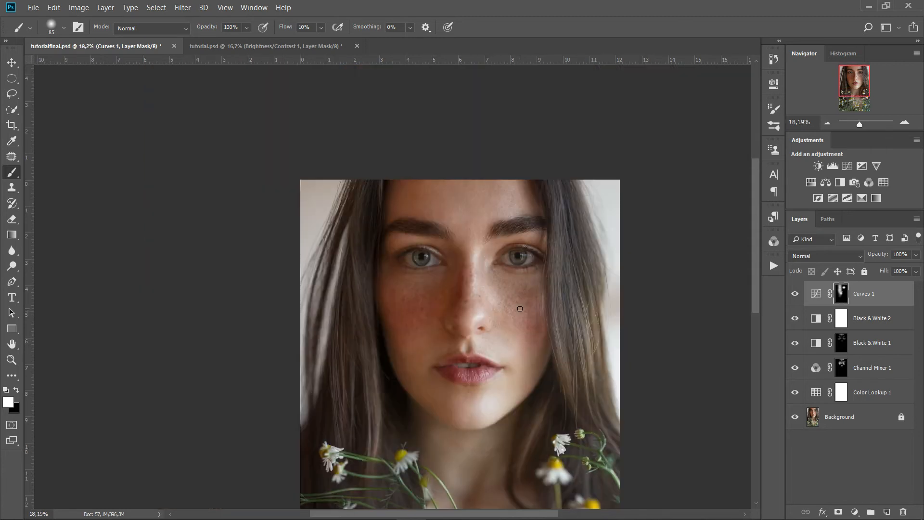
scroll(489, 305, "down", 2)
Toggle Curves 1 off and on to compare before and after
left_click(795, 295)
left_click(795, 295)
left_click(795, 295)
left_click(795, 295)
left_click(795, 295)
left_click(796, 296)
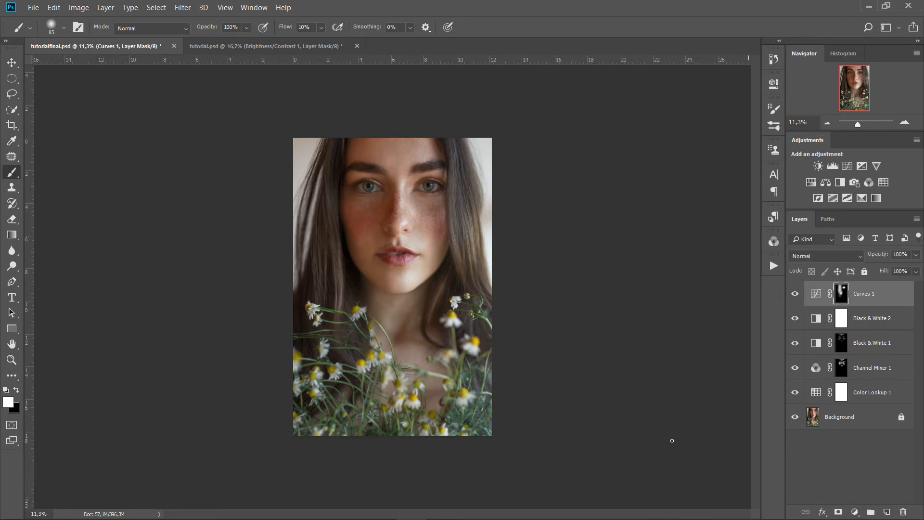
scroll(439, 259, "up", 4)
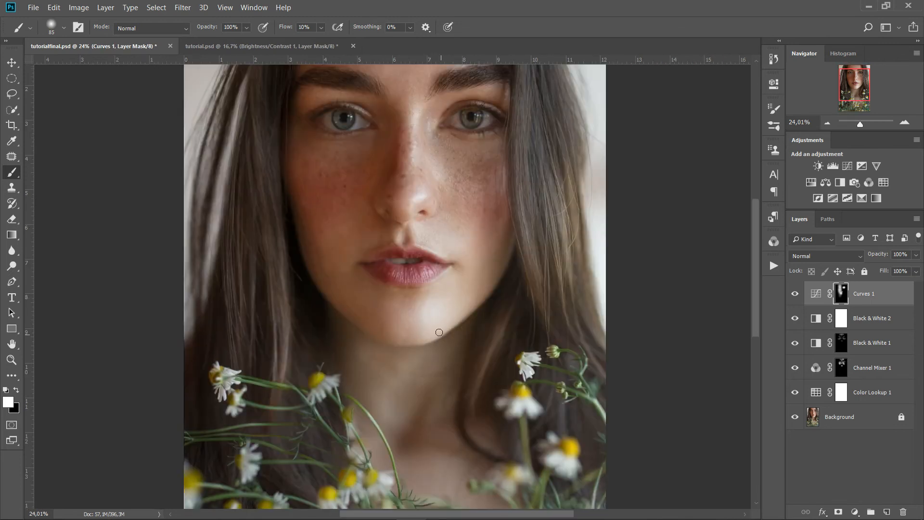
Add a Curves 2 layer that pulls the midtones down, and invert its mask to hide it
left_click(855, 513)
left_click(861, 364)
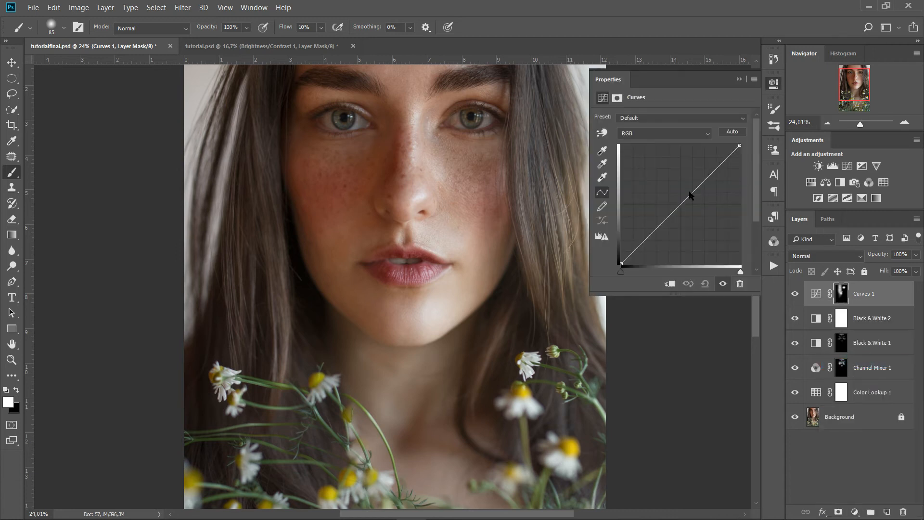
left_click_drag(681, 203, 684, 209)
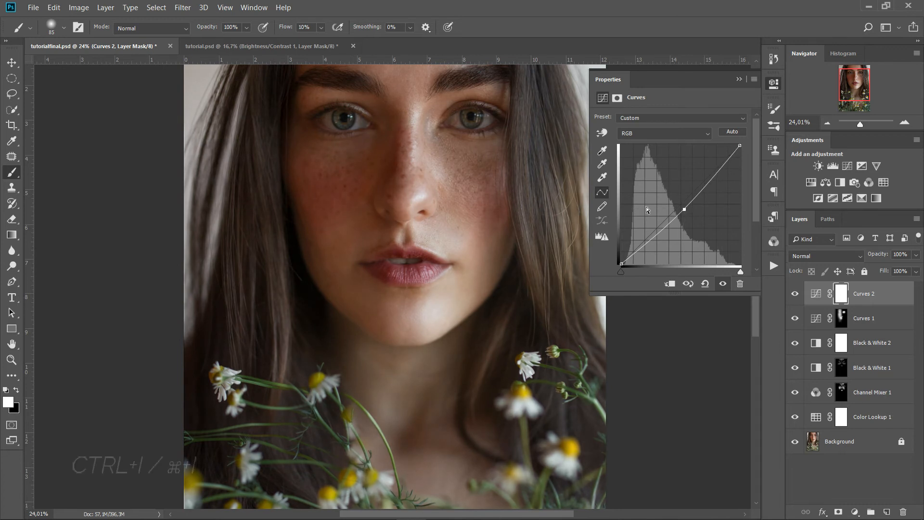
key("ctrl+i")
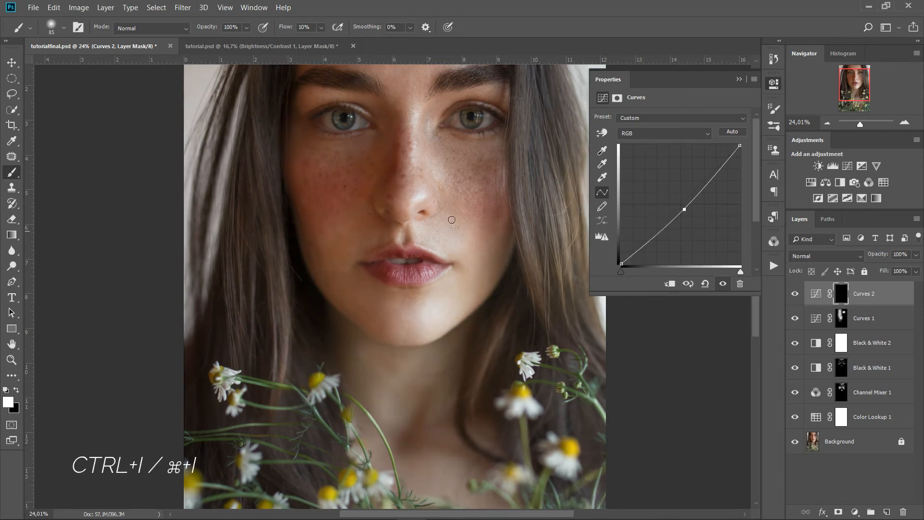
With a 485 px brush, paint the darkening beside the nose, mouth and chin
scroll(438, 167, "up", 3)
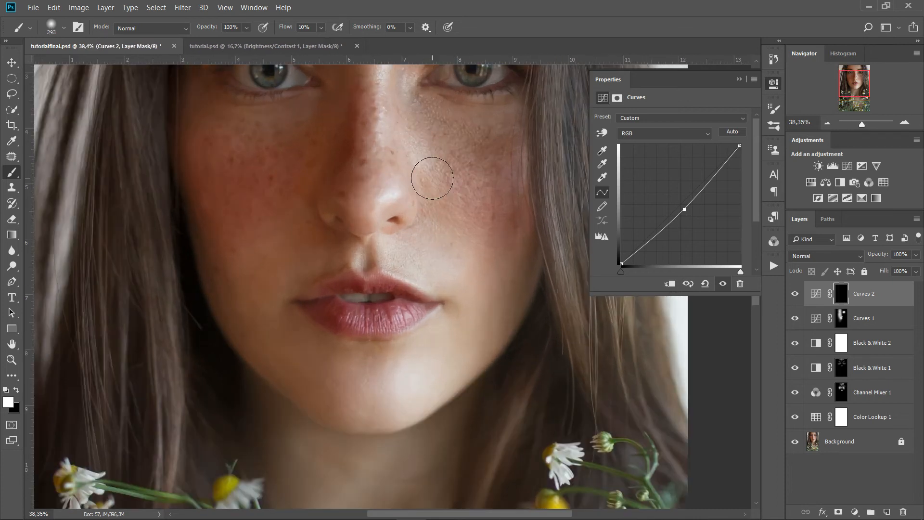
left_click_drag(432, 179, 456, 177)
left_click_drag(402, 142, 402, 214)
left_click_drag(404, 182, 422, 265)
left_click_drag(409, 221, 426, 298)
left_click_drag(414, 246, 425, 374)
left_click_drag(417, 293, 421, 408)
mouse_move(442, 355)
left_mouse_down()
mouse_move(417, 383)
mouse_move(389, 372)
left_mouse_up()
left_click_drag(383, 388, 409, 403)
left_click_drag(429, 213, 442, 309)
left_click_drag(436, 273, 408, 268)
mouse_move(411, 215)
left_mouse_down()
mouse_move(401, 252)
mouse_move(381, 232)
mouse_move(413, 292)
mouse_move(394, 206)
mouse_move(402, 211)
mouse_move(389, 146)
mouse_move(392, 86)
mouse_move(401, 182)
mouse_move(421, 198)
mouse_move(421, 245)
mouse_move(401, 272)
mouse_move(381, 243)
mouse_move(436, 273)
mouse_move(412, 403)
left_mouse_up()
left_click(428, 385)
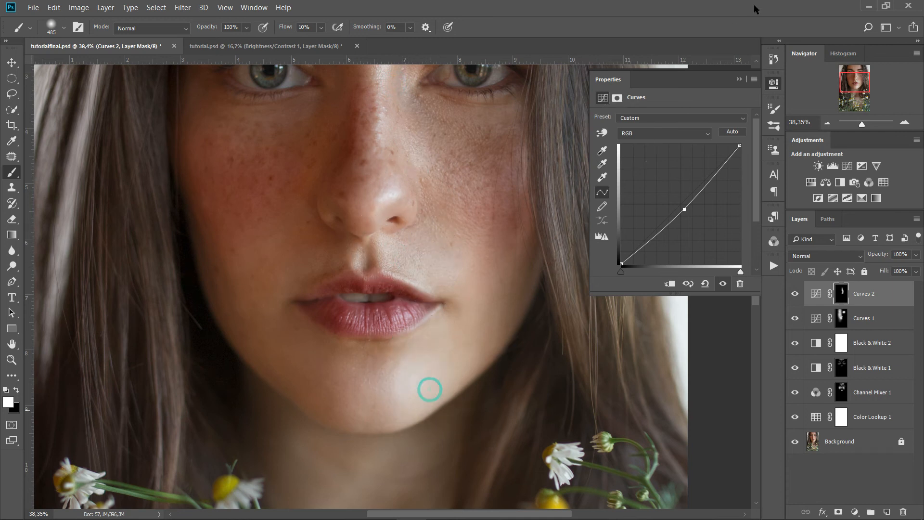
Toggle Curves 2, then both curves layers, off and on to compare
left_click(740, 79)
left_click(796, 294)
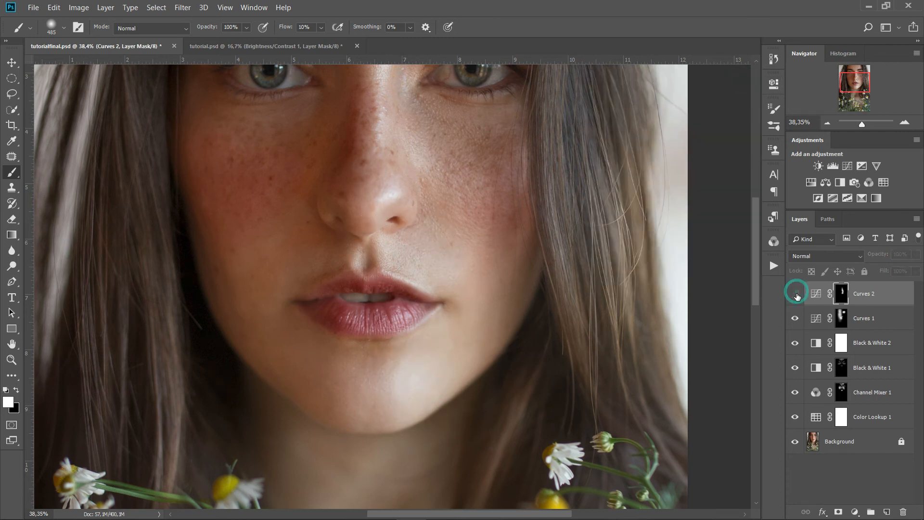
left_click(796, 294)
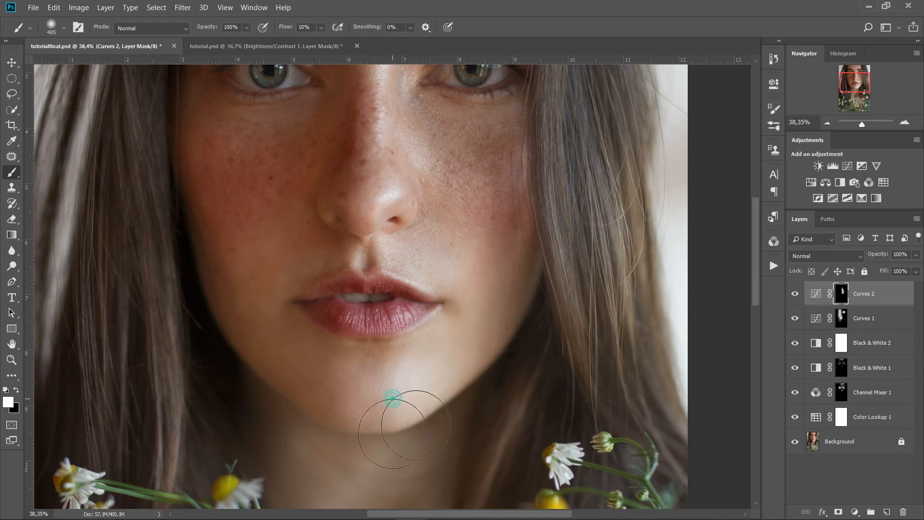
scroll(475, 232, "down", 3, "alt")
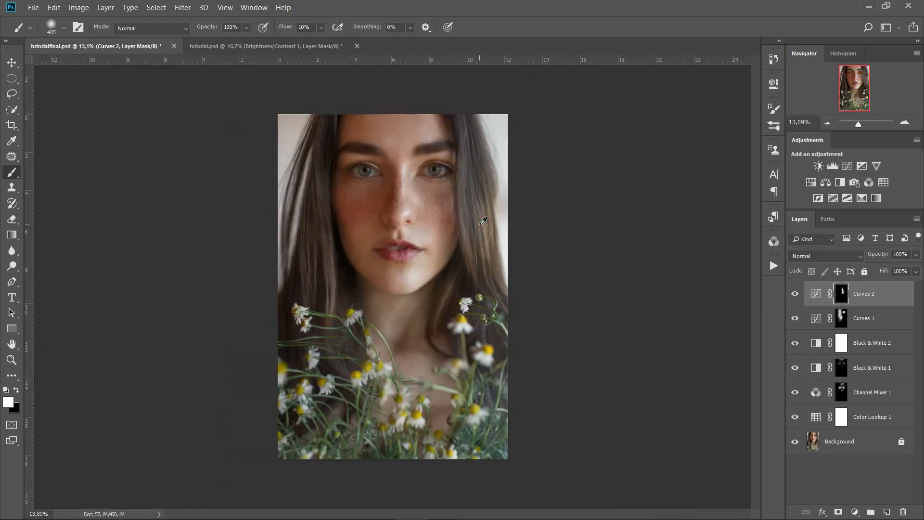
left_click(796, 294)
left_click(795, 296)
mouse_move(795, 299)
left_mouse_down()
mouse_move(797, 323)
mouse_move(797, 302)
left_mouse_up()
Add a Color Lookup layer using the Kodak 5218 Kodak 2383 (by Adobe).cube 3D LUT
left_click(854, 512)
left_click(860, 448)
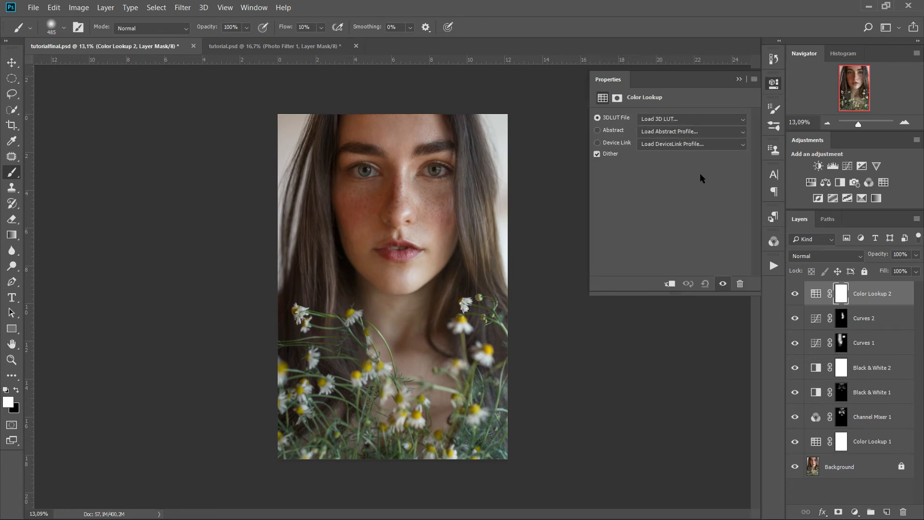
left_click(695, 119)
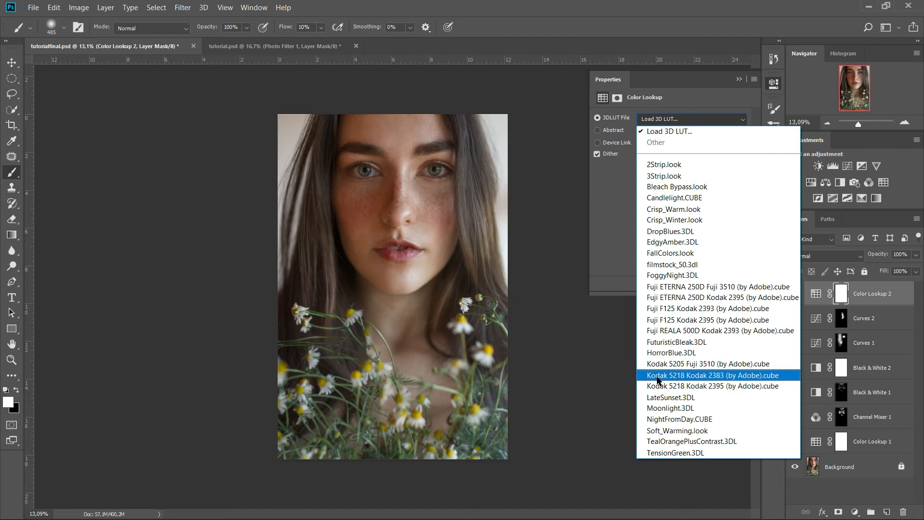
left_click(721, 380)
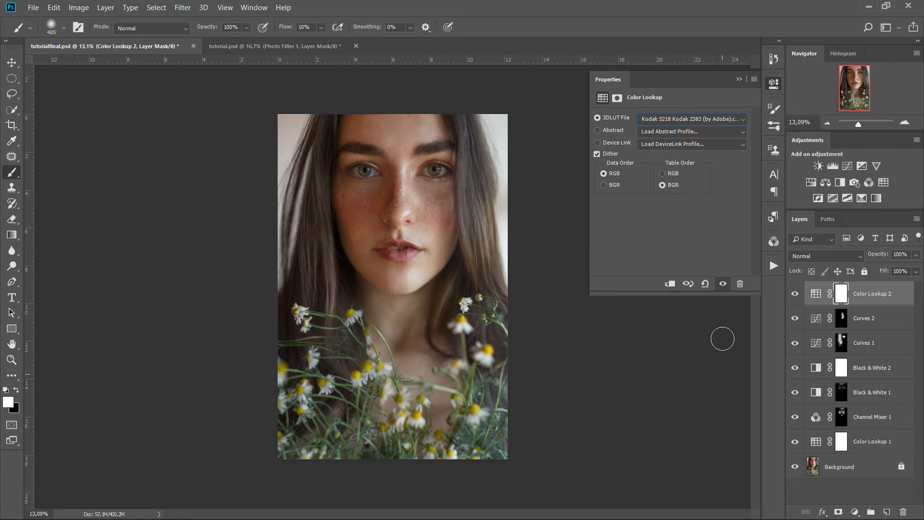
left_click(739, 80)
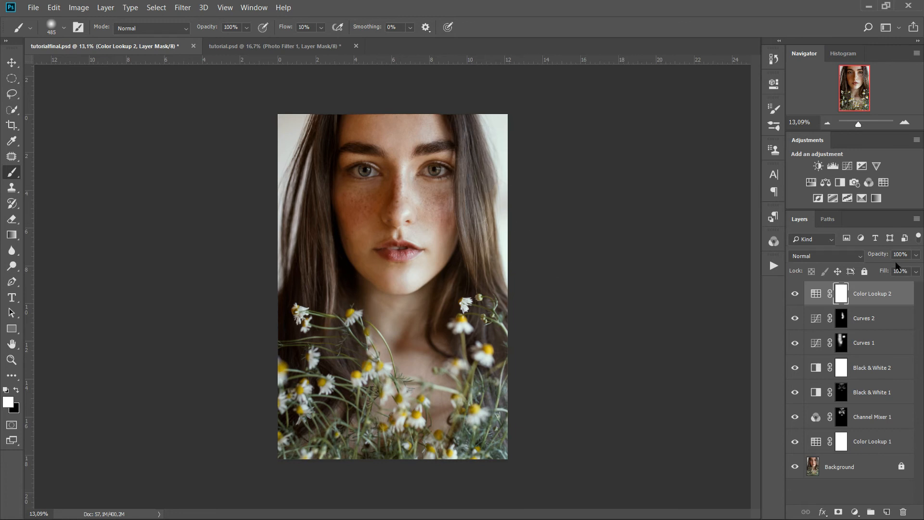
left_click(855, 512)
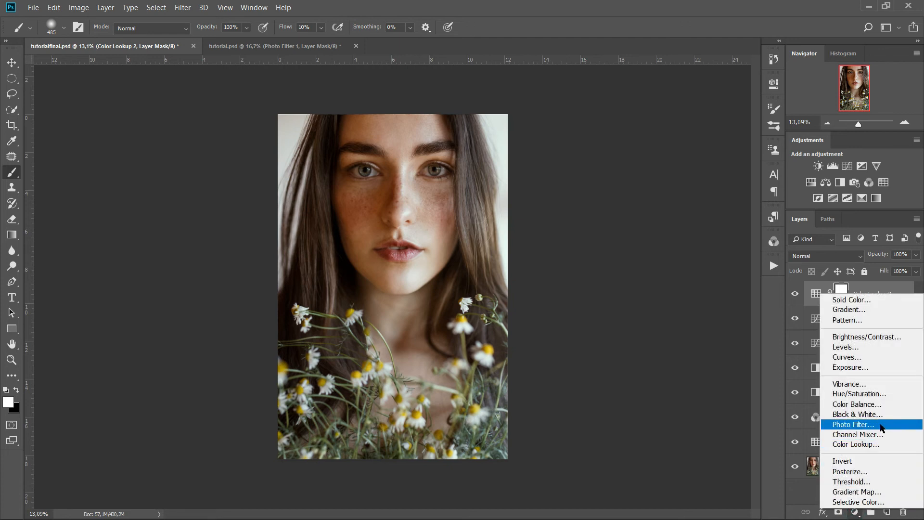
Add a Photo Filter layer using the Cooling Filter (80) preset
left_click(861, 425)
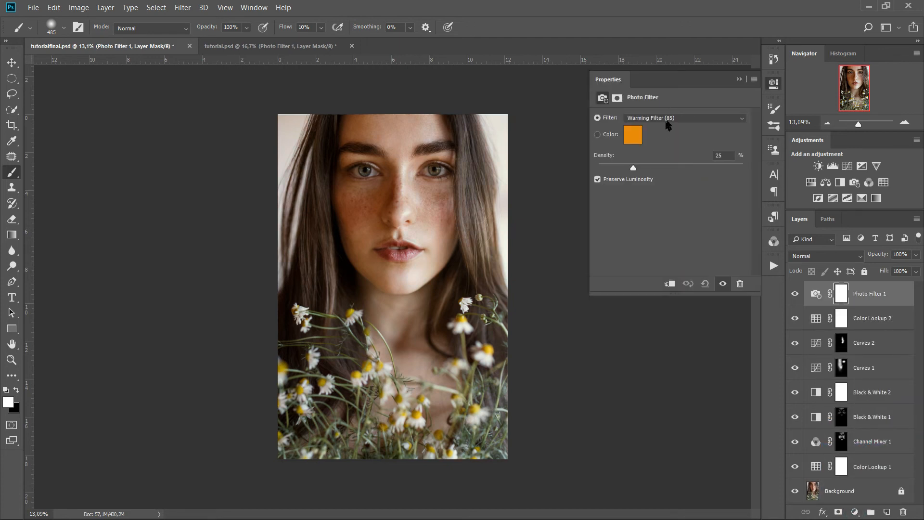
left_click(669, 120)
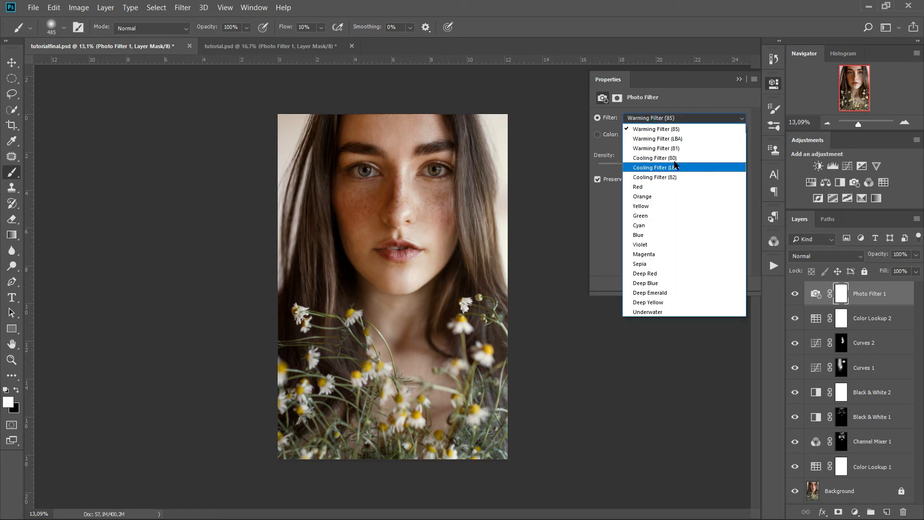
left_click(673, 158)
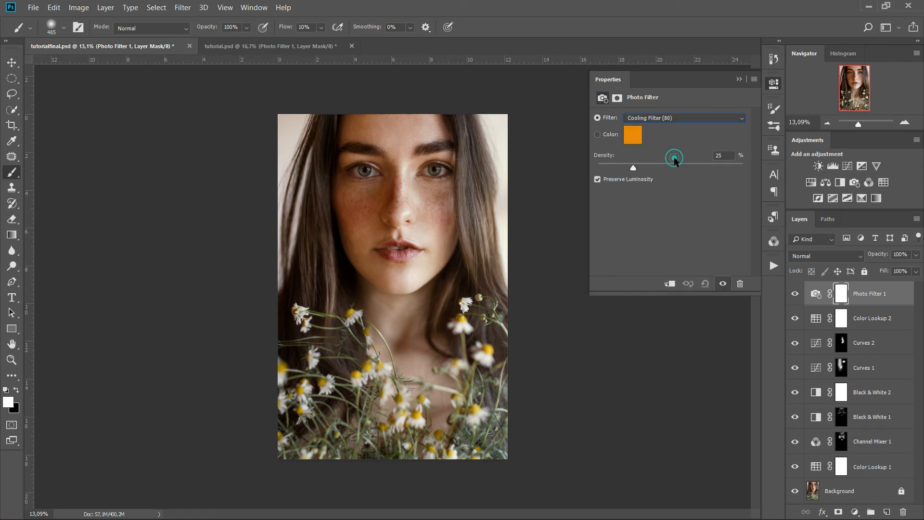
left_click(739, 79)
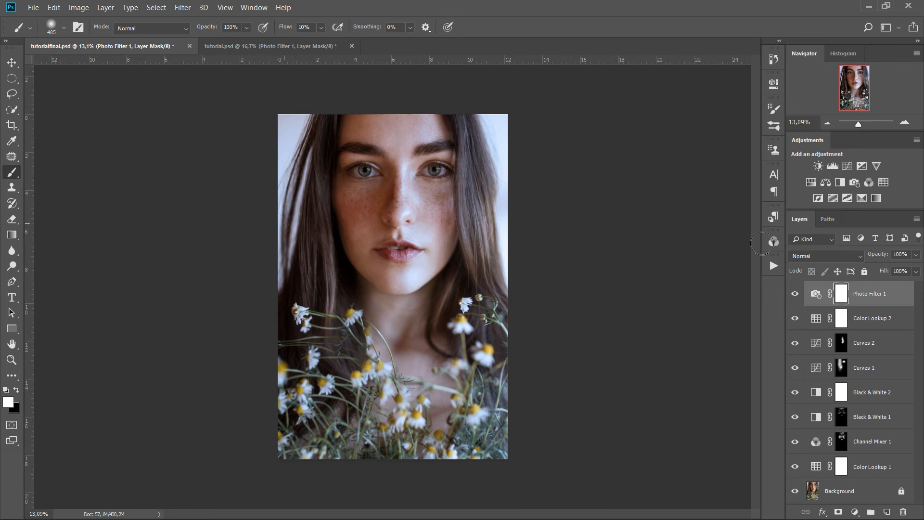
Lower Photo Filter 1 to 30% opacity and toggle it to compare
left_click_drag(888, 257, 838, 264)
left_click(794, 297)
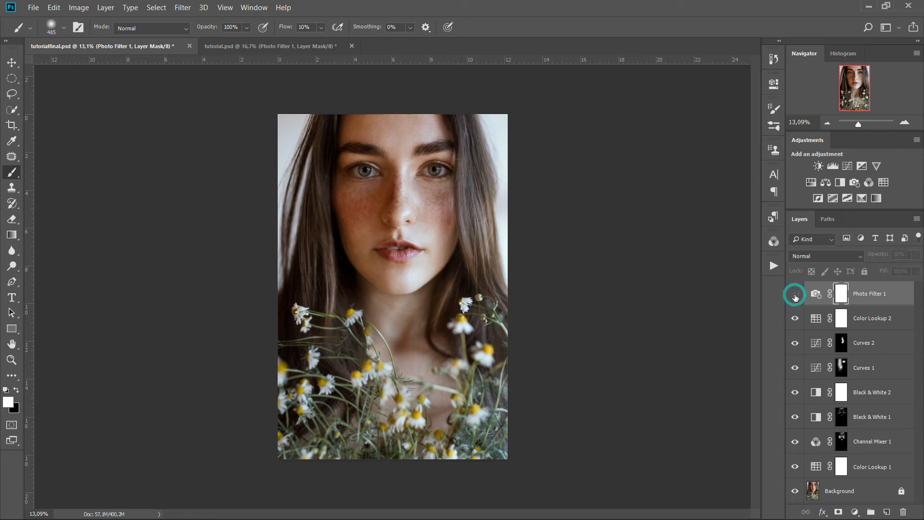
left_click(795, 297)
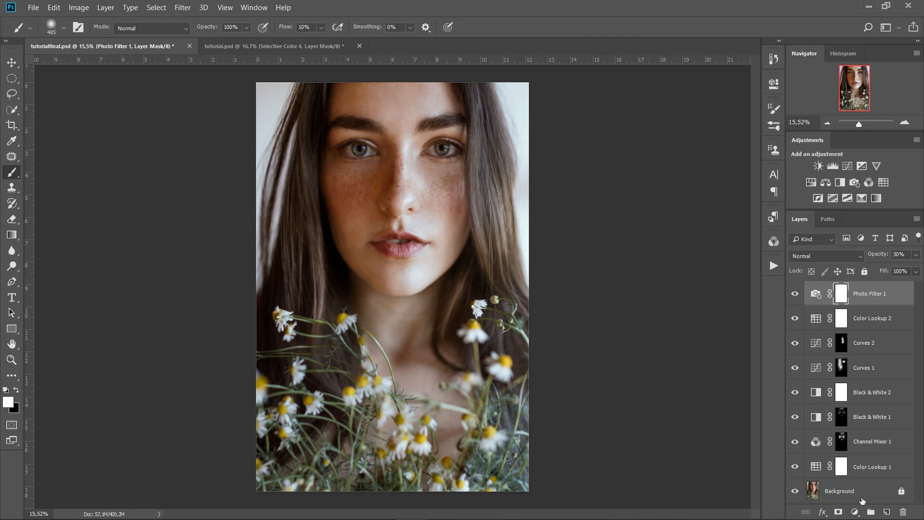
left_click(855, 511)
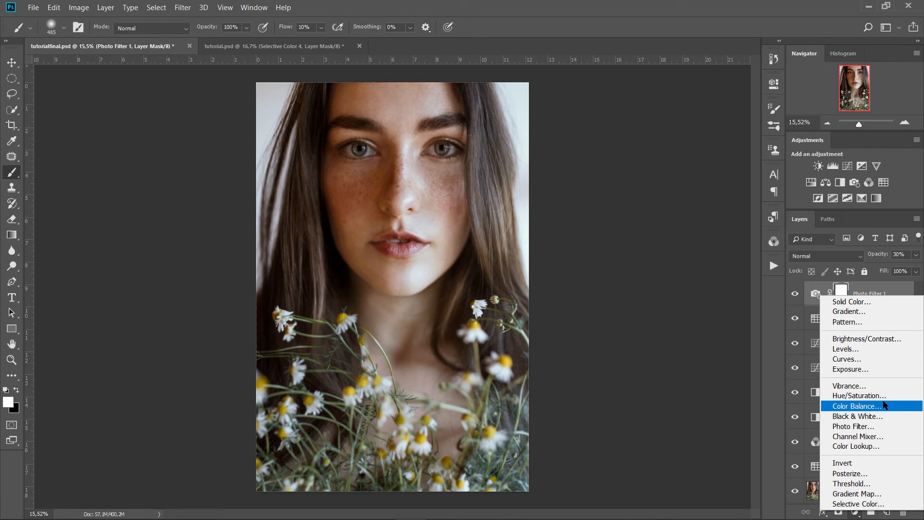
Add Selective Color 1 with Reds set to Cyan +12 and Yellow −12, comparing the result
left_click(885, 503)
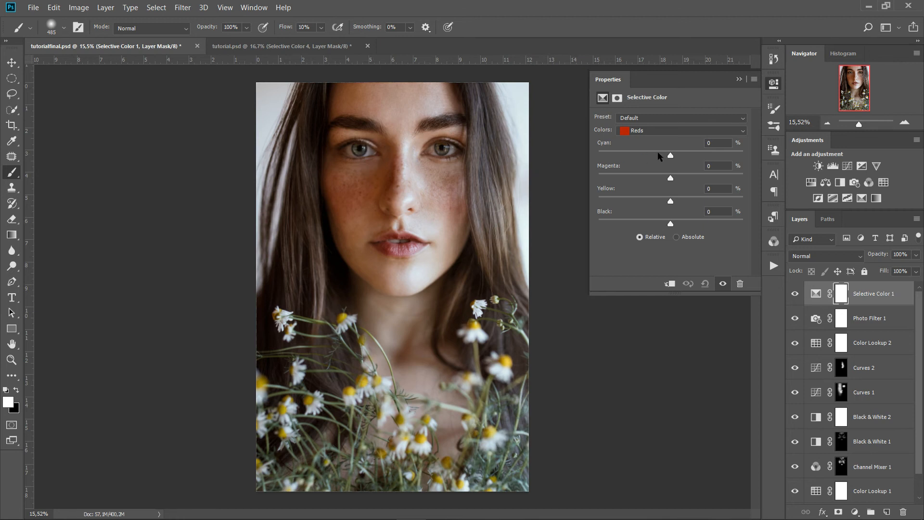
left_click_drag(671, 155, 679, 157)
left_click_drag(670, 201, 663, 203)
left_click(724, 284)
left_click(724, 284)
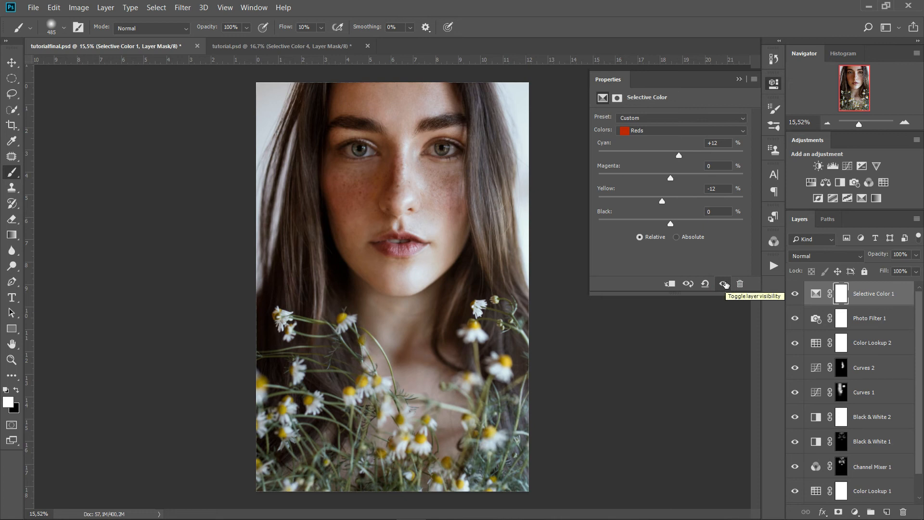
left_click(724, 284)
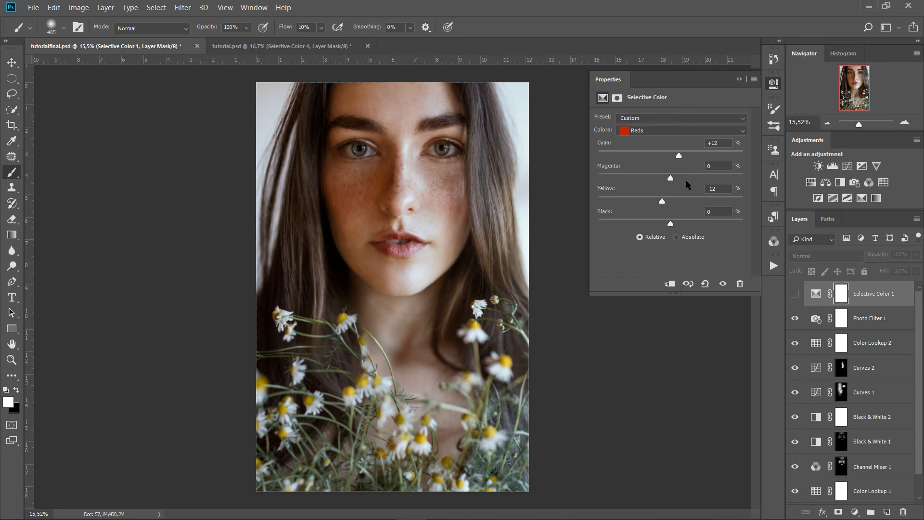
Set the Yellows to Cyan +11 and Yellow −11, then compare with the adjustment off
left_click(679, 133)
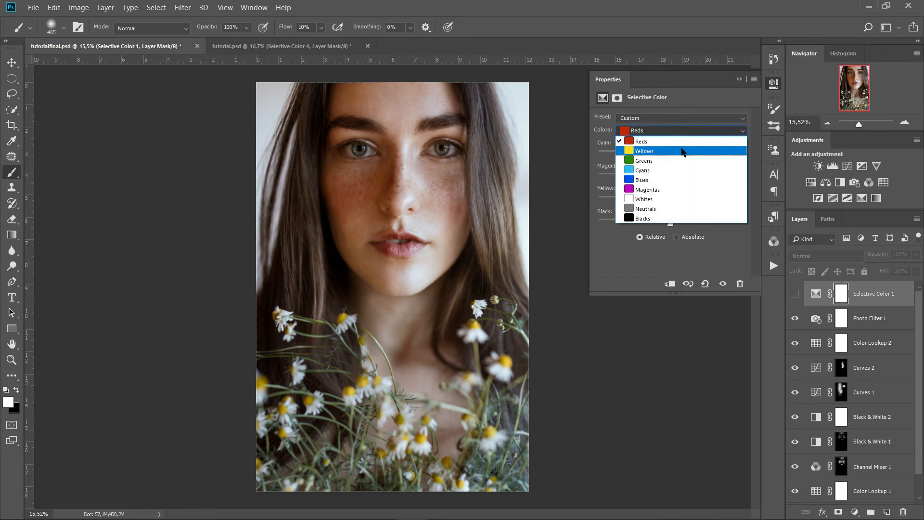
left_click(682, 151)
left_click_drag(671, 154, 678, 153)
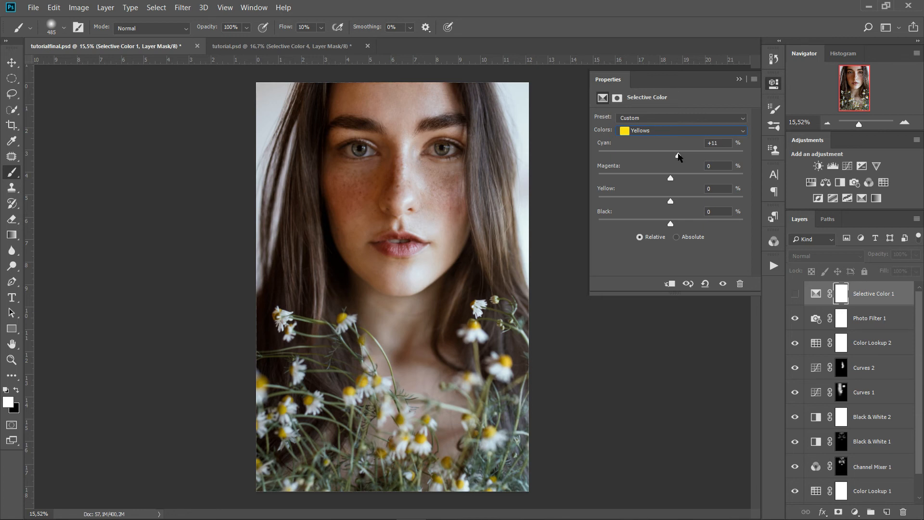
left_click_drag(672, 202, 664, 204)
left_click(797, 295)
left_click(725, 285)
left_click(725, 285)
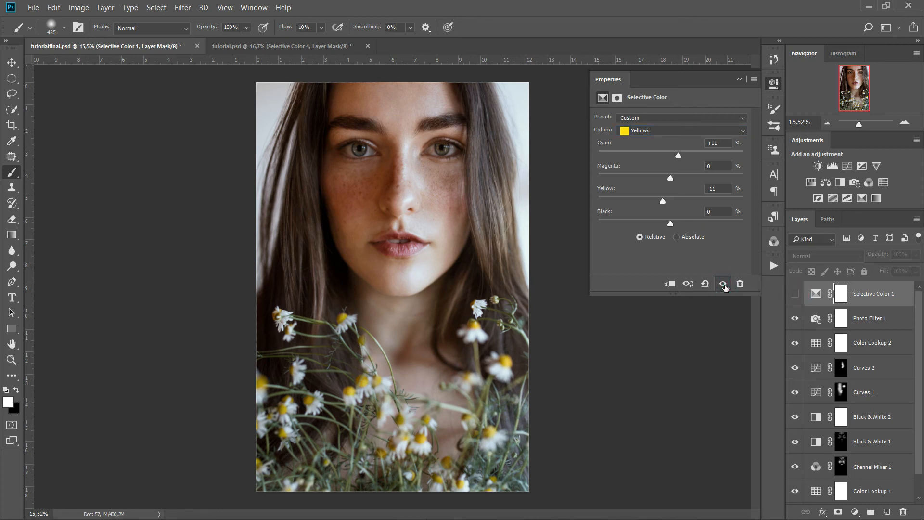
left_click(723, 283)
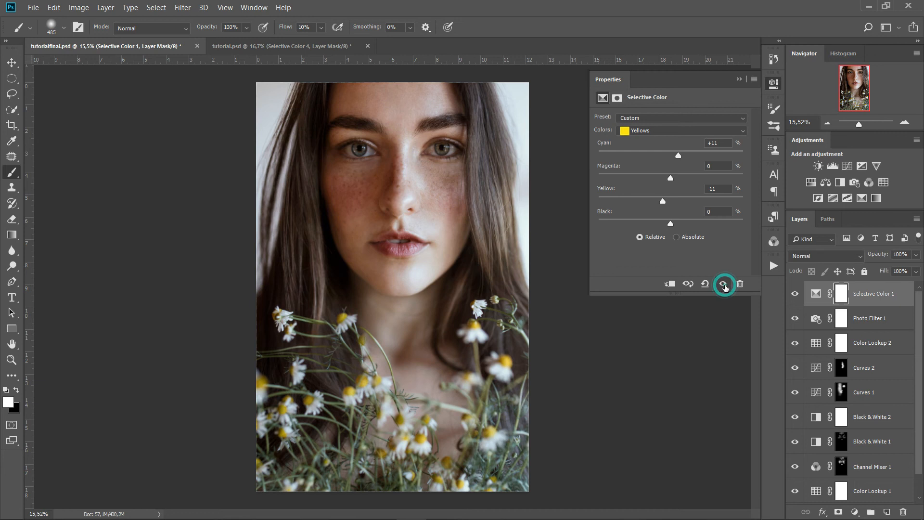
left_click(741, 78)
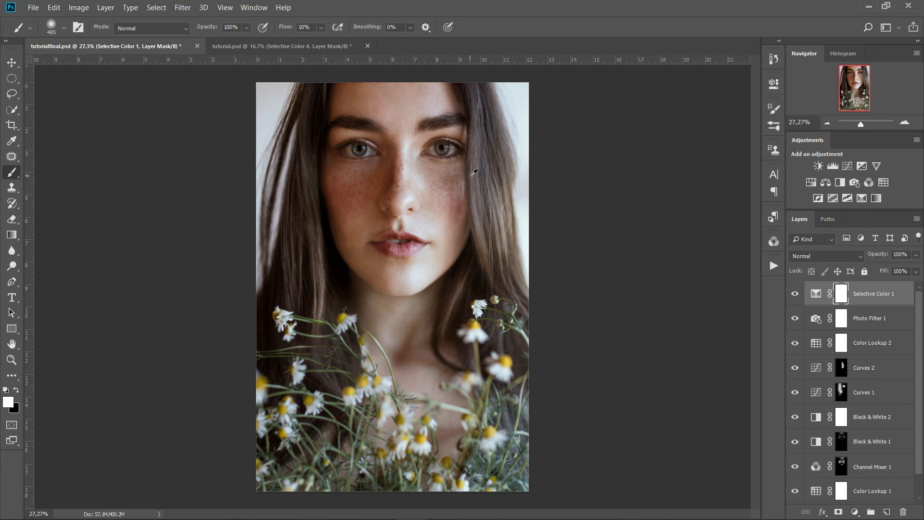
scroll(472, 179, "up", 5)
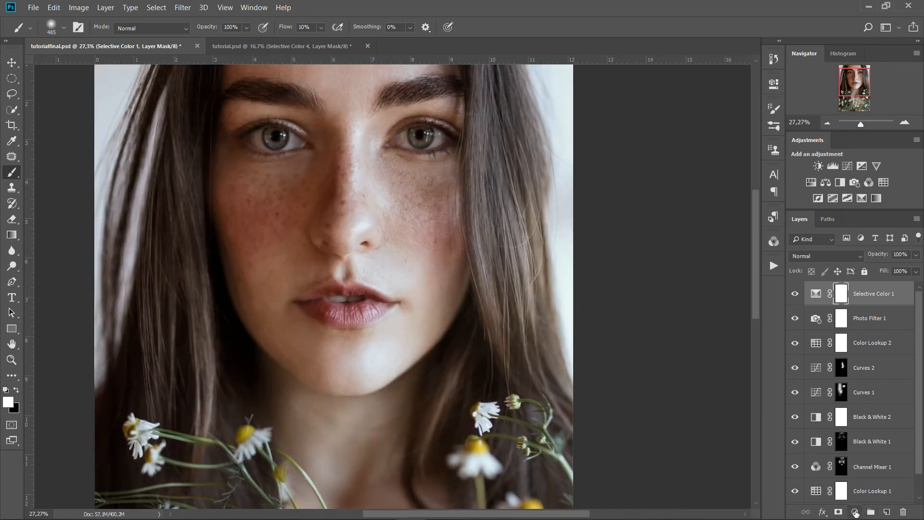
Add Selective Color 2 with the Whites range's Cyan set to +35
left_click(855, 512)
left_click(858, 503)
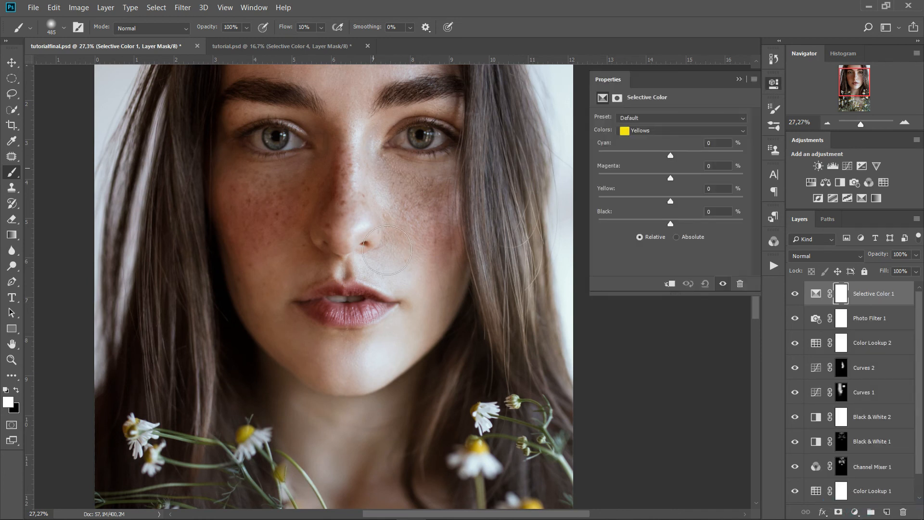
left_click(669, 131)
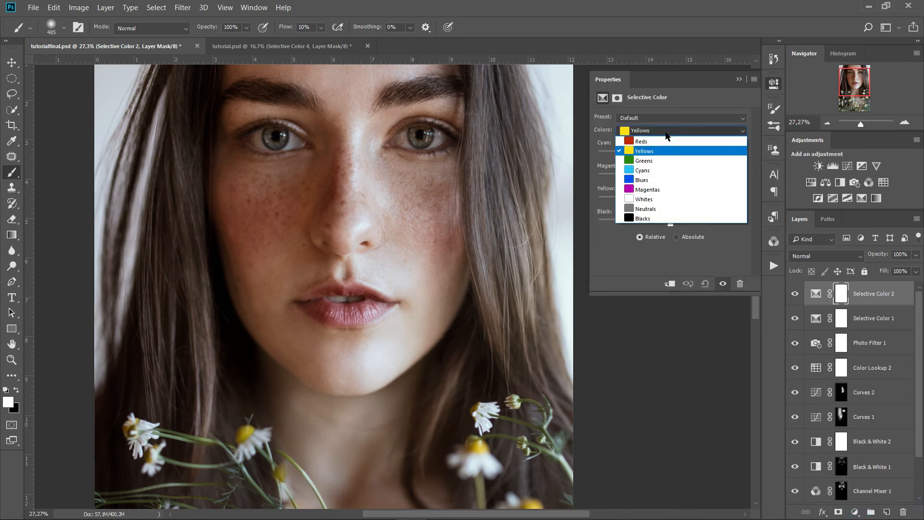
left_click(658, 199)
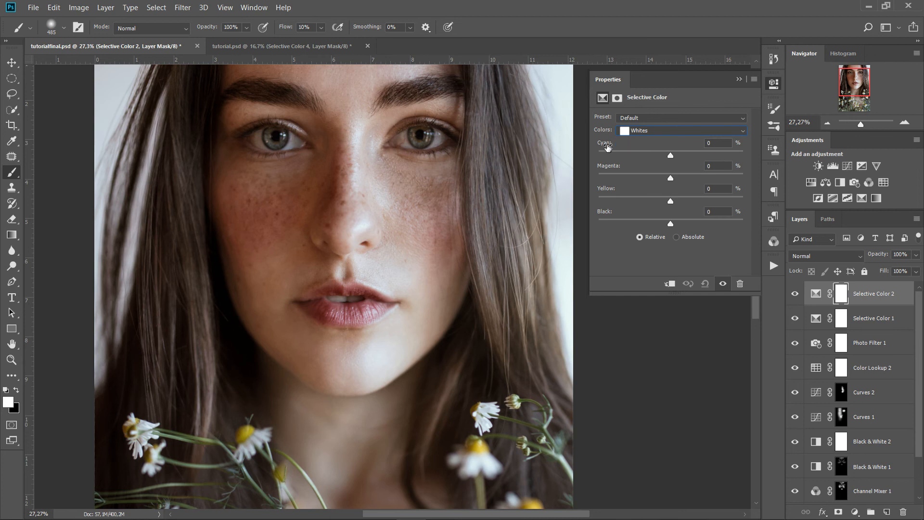
left_click_drag(670, 159, 697, 159)
left_click(695, 153)
left_click(739, 79)
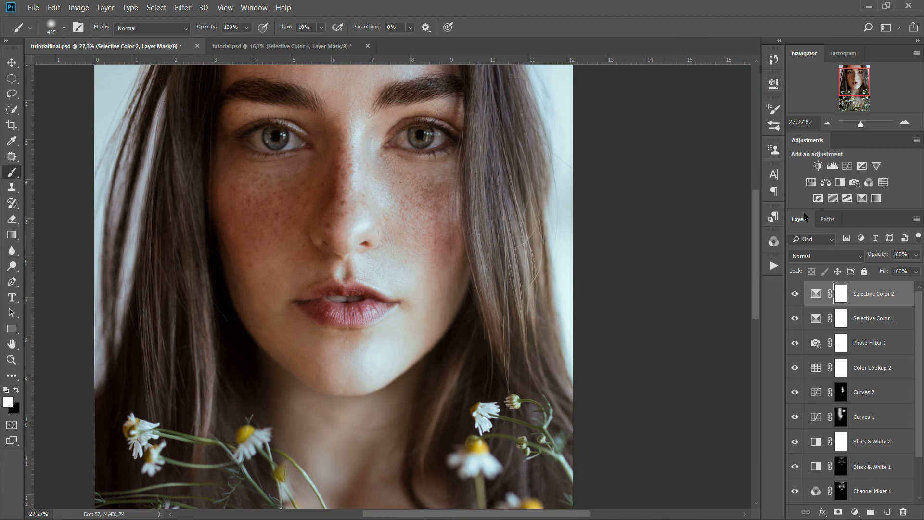
scroll(466, 194, "down", 2)
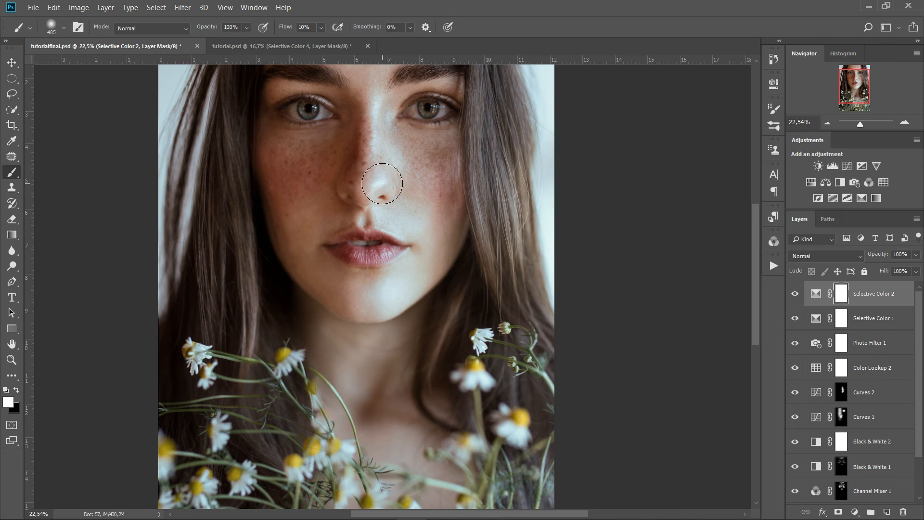
scroll(383, 178, "down", 2)
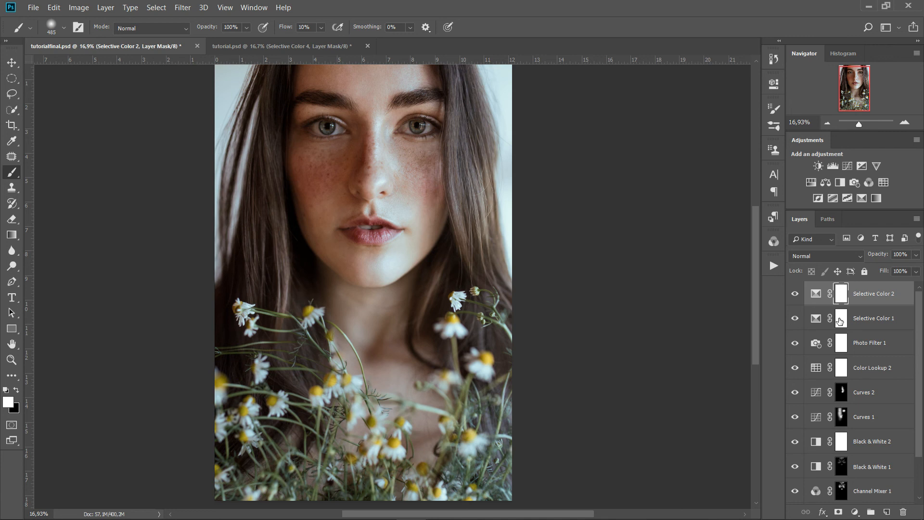
Load the Dark2 channel as a selection and add a Selective Color layer masked by it
left_click(774, 242)
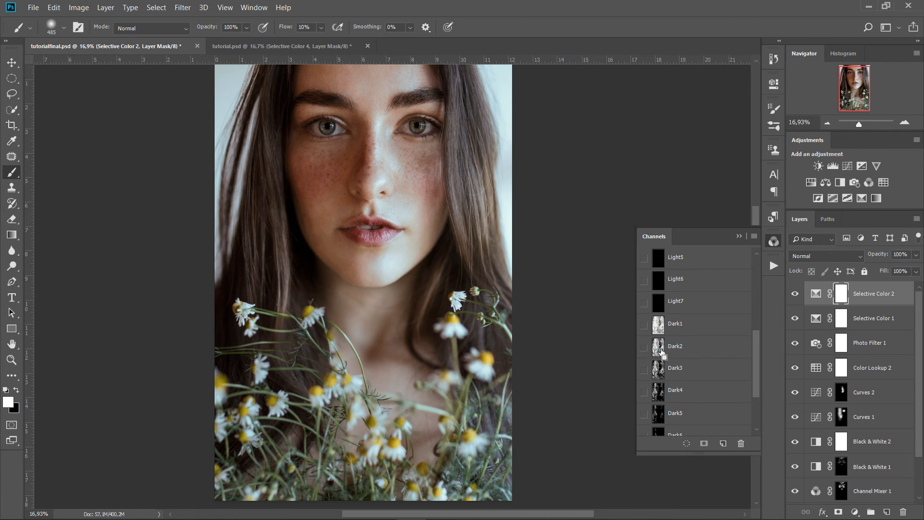
left_click(658, 349, "ctrl")
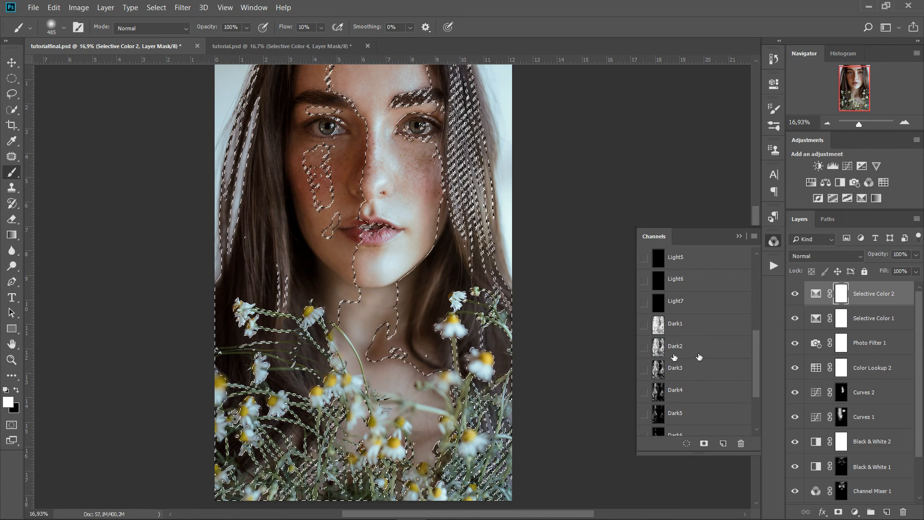
left_click(855, 512)
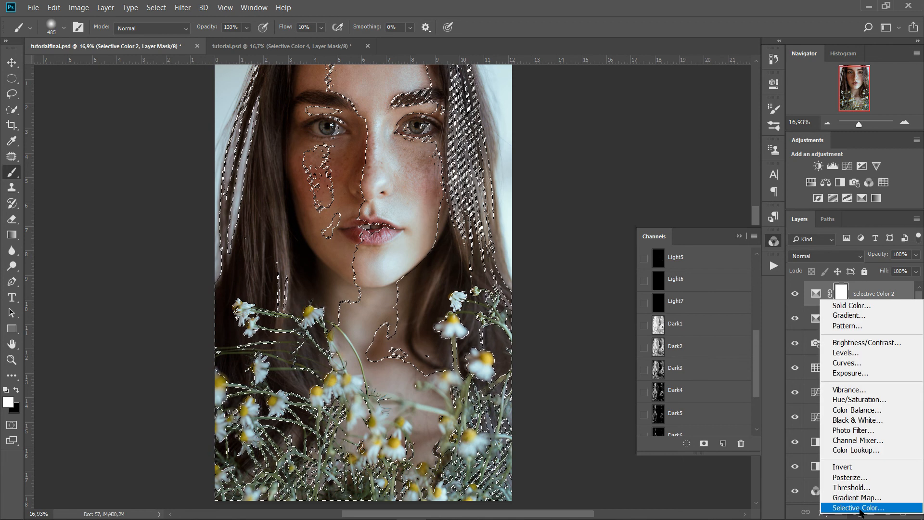
left_click(857, 505)
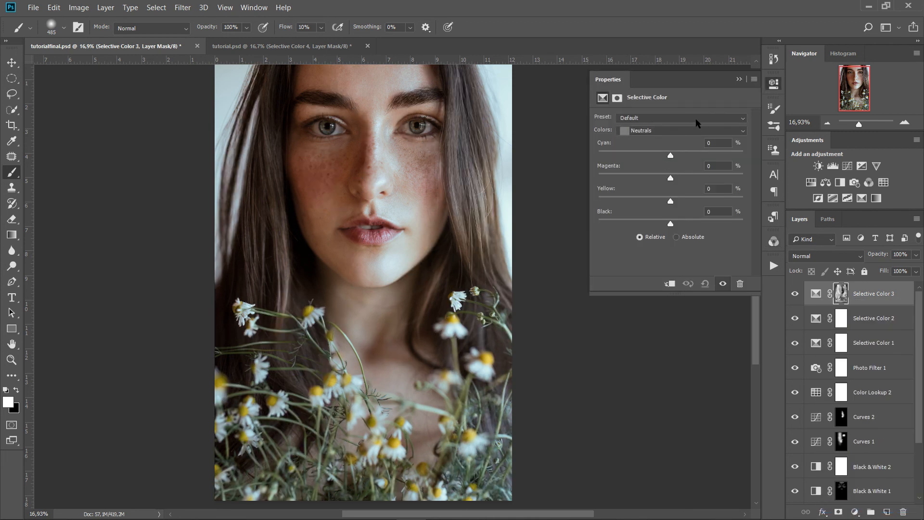
Set Neutrals to Cyan +10 and Magenta −2, and the layer opacity to 50%
left_click_drag(671, 157, 685, 157)
left_click_drag(671, 178, 672, 199)
left_click(795, 293)
left_click(882, 258)
type("50")
left_click(739, 79)
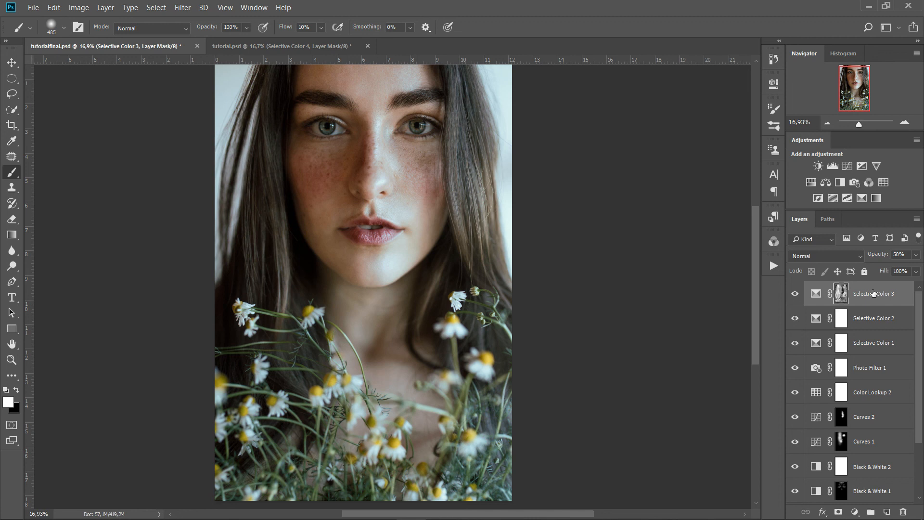
Group the adjustment layers from Selective Color 3 down to Color Lookup 1 into Group 1
left_click(873, 293)
scroll(873, 293, "down", 1)
scroll(873, 293, "down", 2)
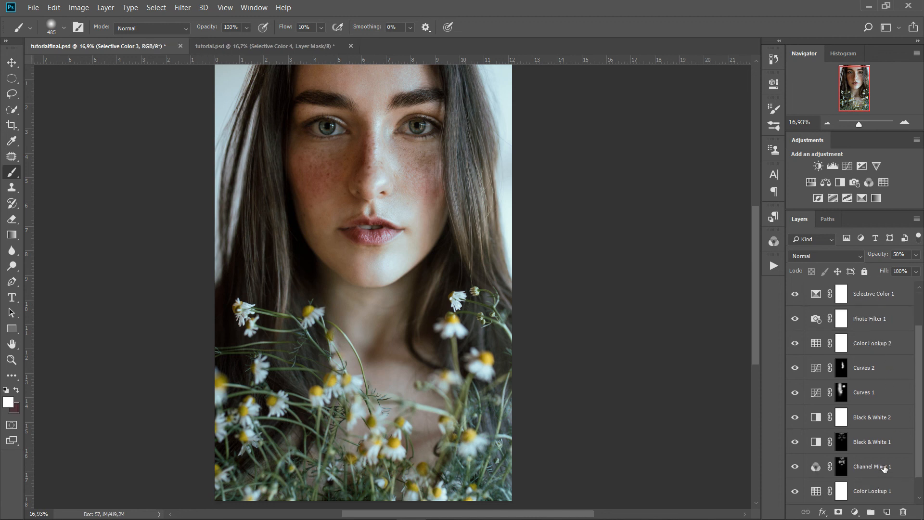
left_click(873, 467, "shift")
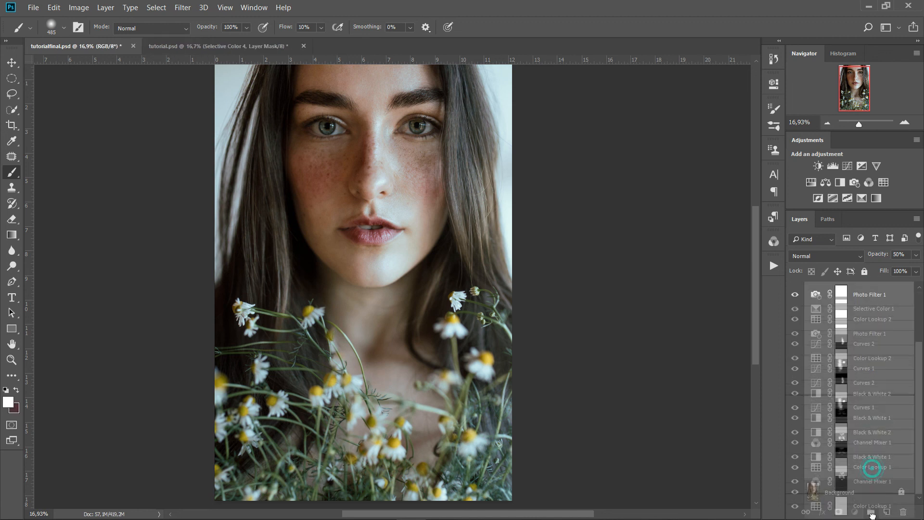
left_click(871, 512)
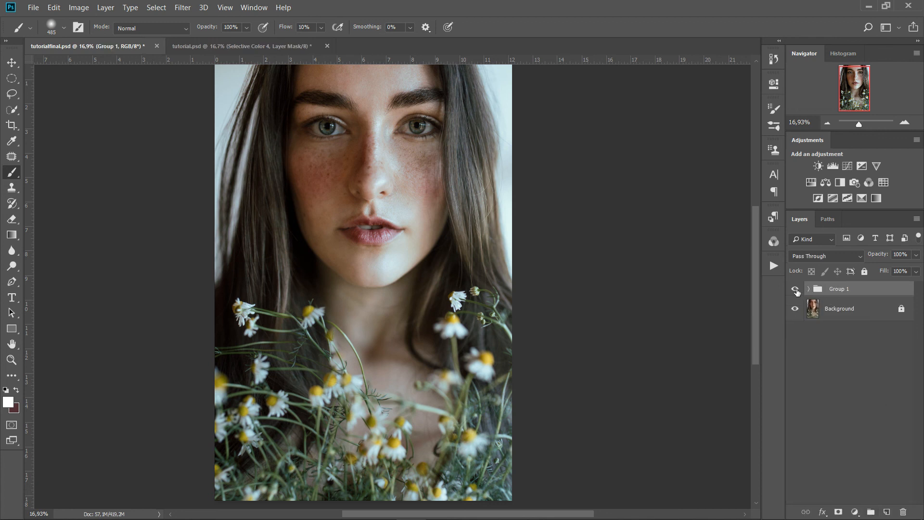
Toggle Group 1 off and on twice to compare the original and graded portrait
left_click(795, 290)
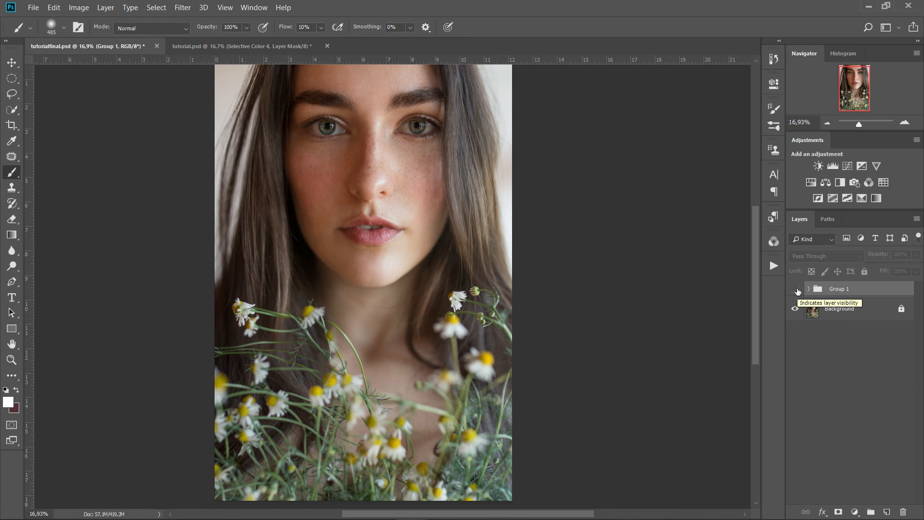
left_click(795, 289)
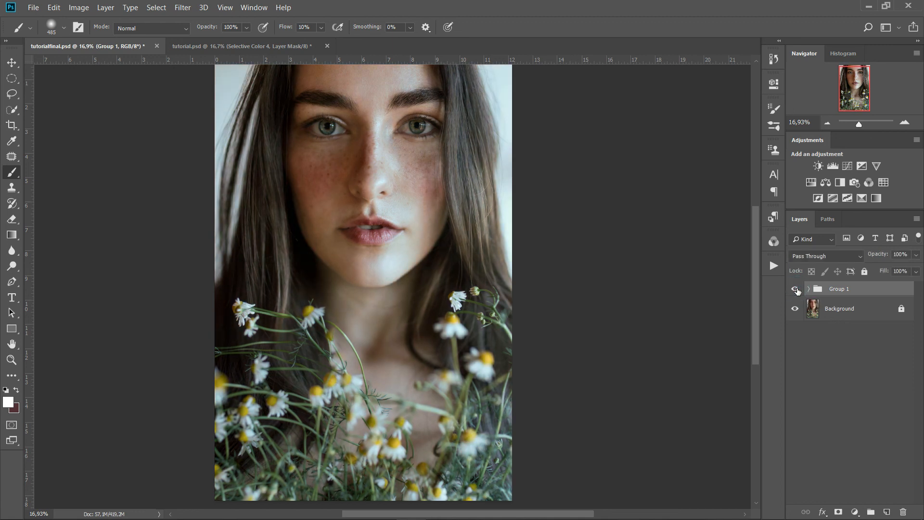
left_click(795, 290)
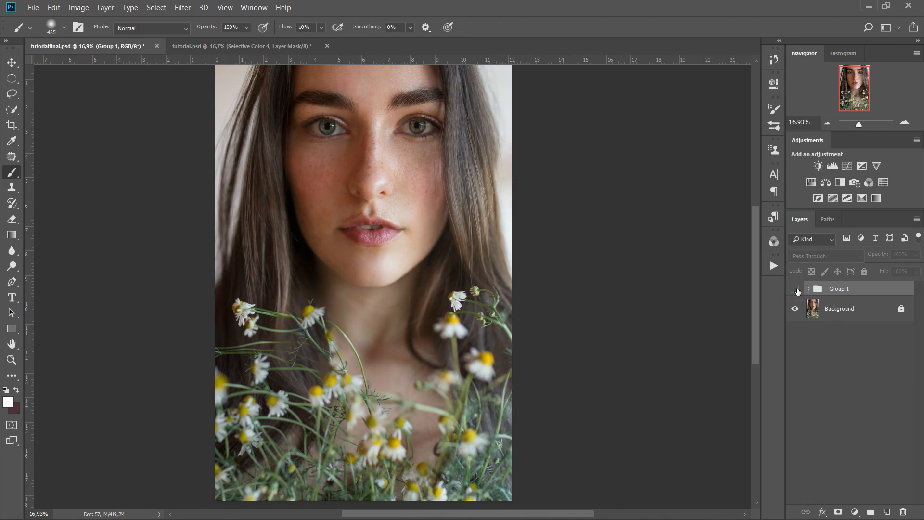
left_click(795, 289)
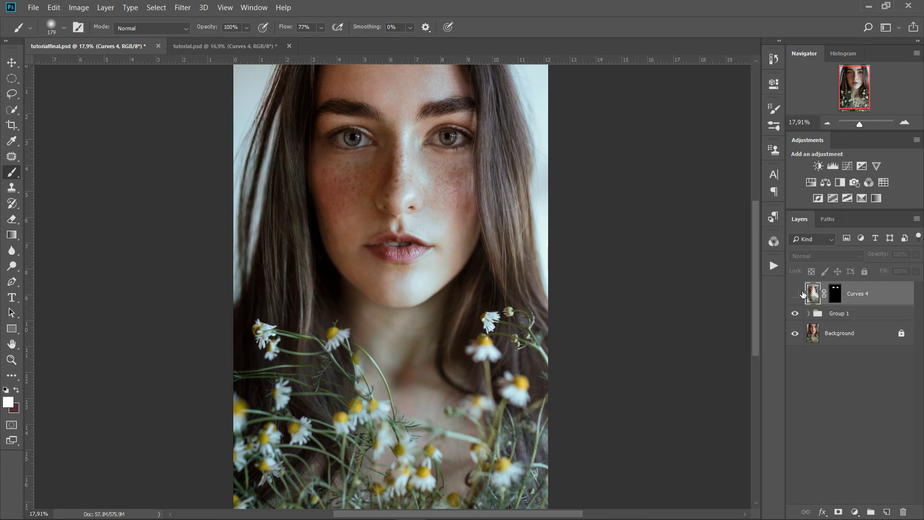
Make the Curves 4 adjustment layer visible
left_click(795, 295)
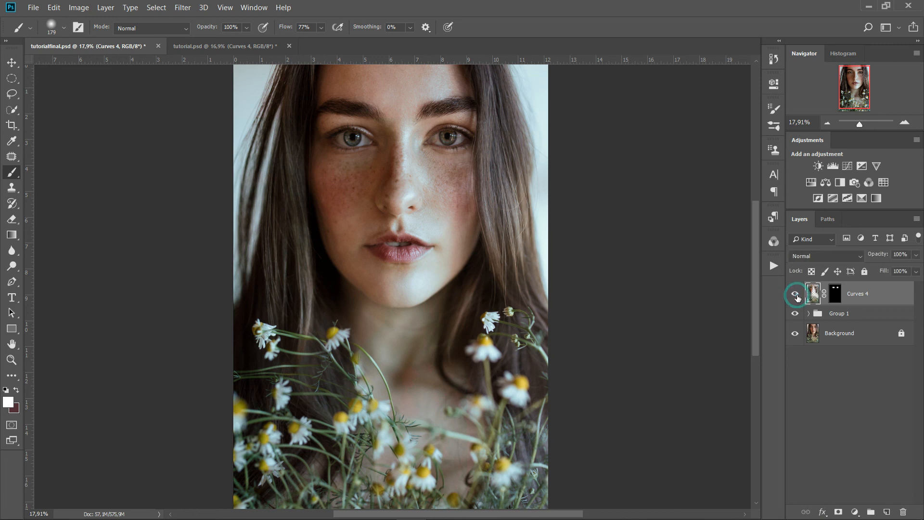